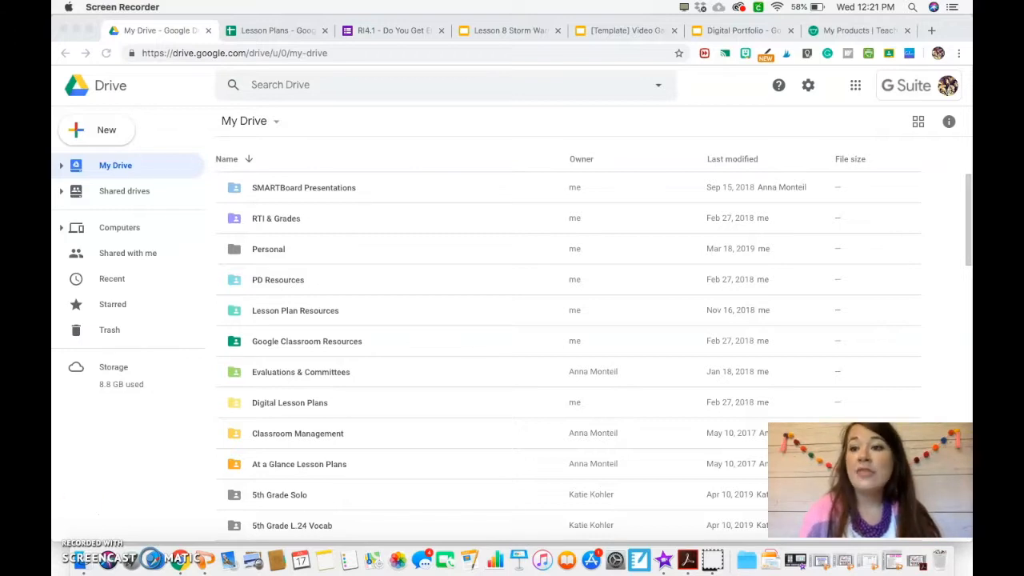
- Display the additional Google file types that can be created in Google Drive
left_click(86, 136)
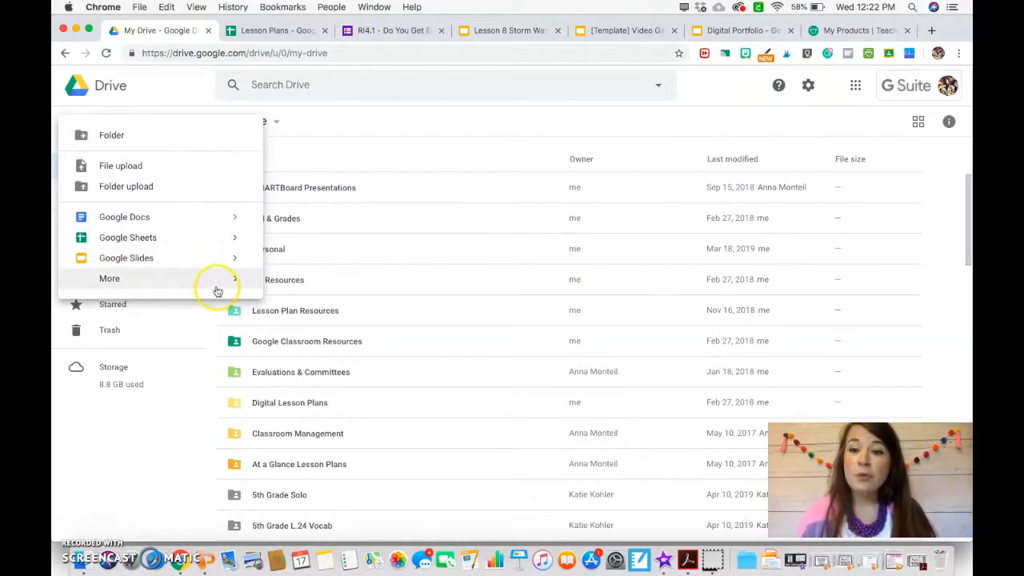
mouse_move(231, 290)
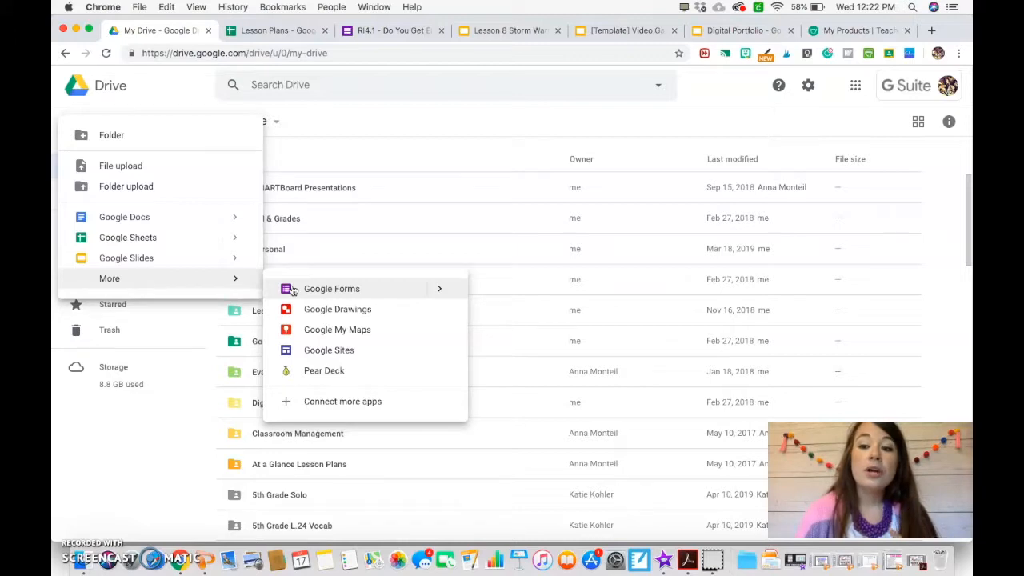
mouse_move(172, 259)
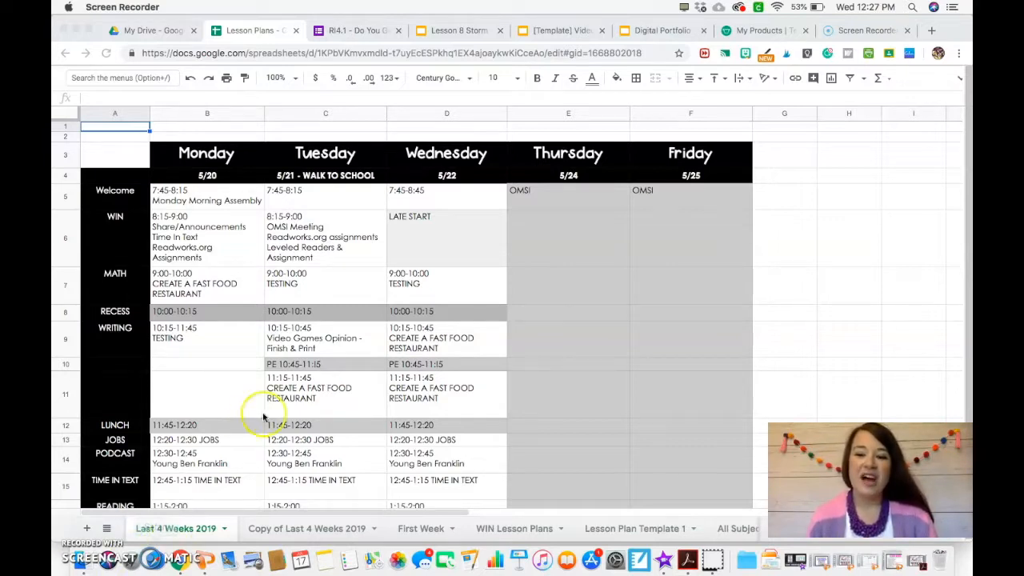
- Look through the weekly schedules and weekday headings in the Last 4 Weeks 2019 lesson plan sheet
scroll(276, 413, "down", 10)
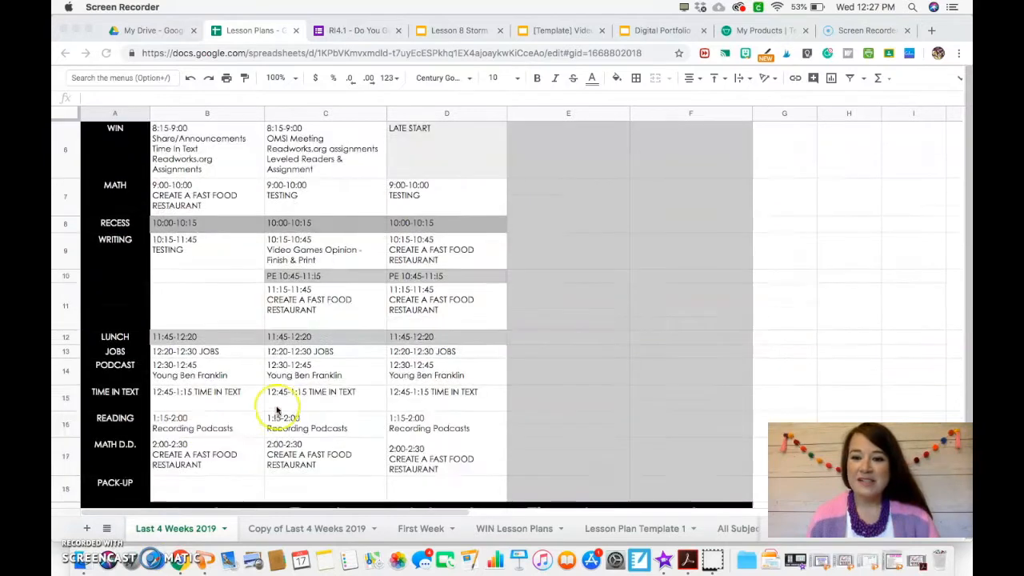
scroll(274, 407, "down", 5)
scroll(232, 264, "up", 4)
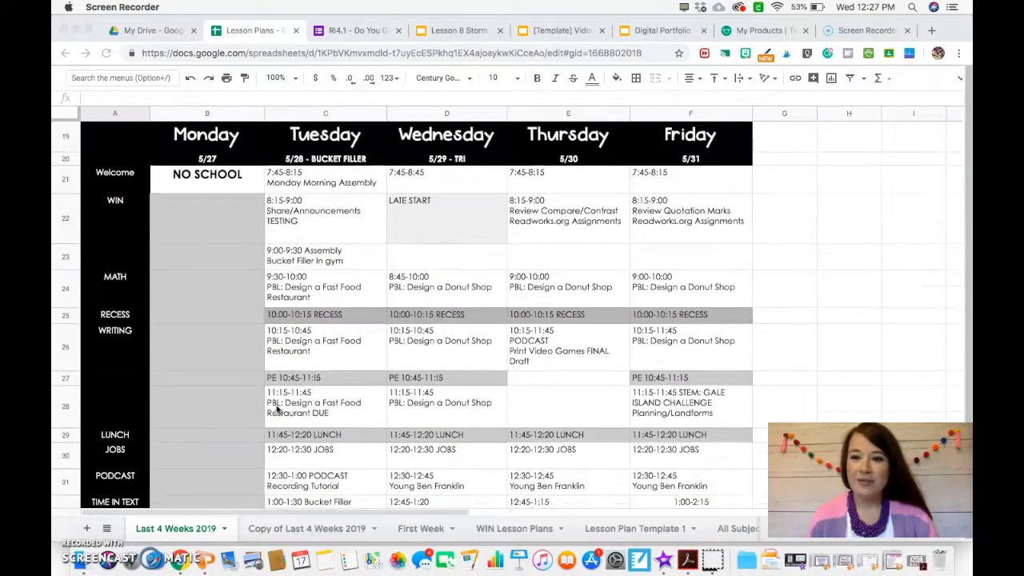
left_click(204, 164)
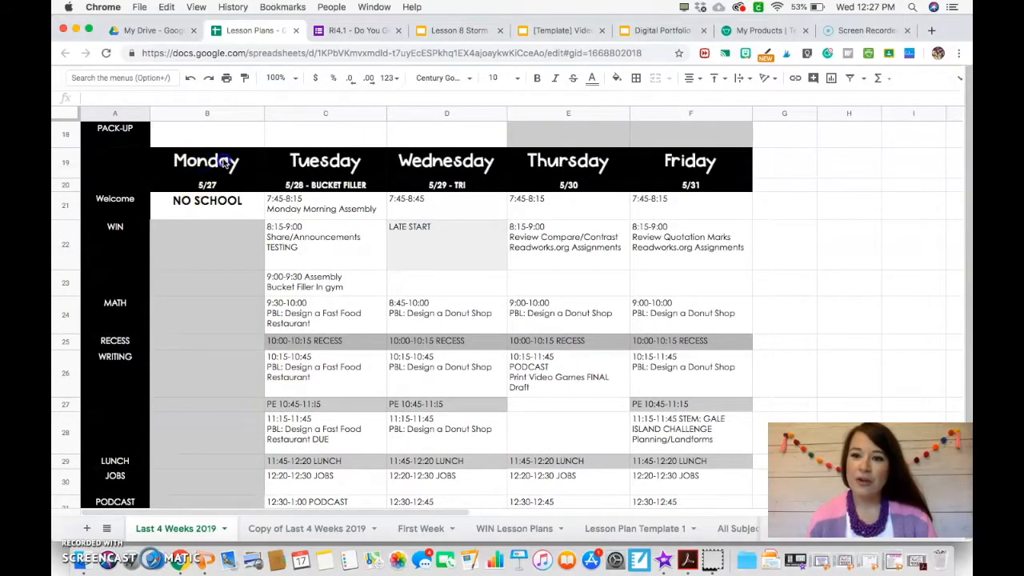
left_click(213, 162)
left_click(307, 164)
left_click(416, 167)
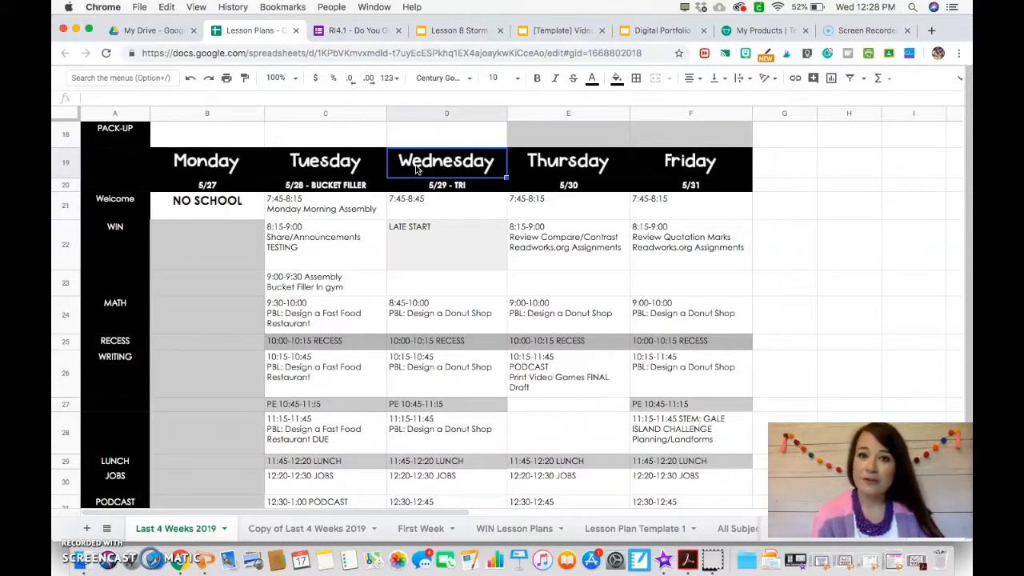
- Switch to the "RI4.1 - Do You Get Enough Sleep?" form and review the passages and questions in both sections
left_click(352, 31)
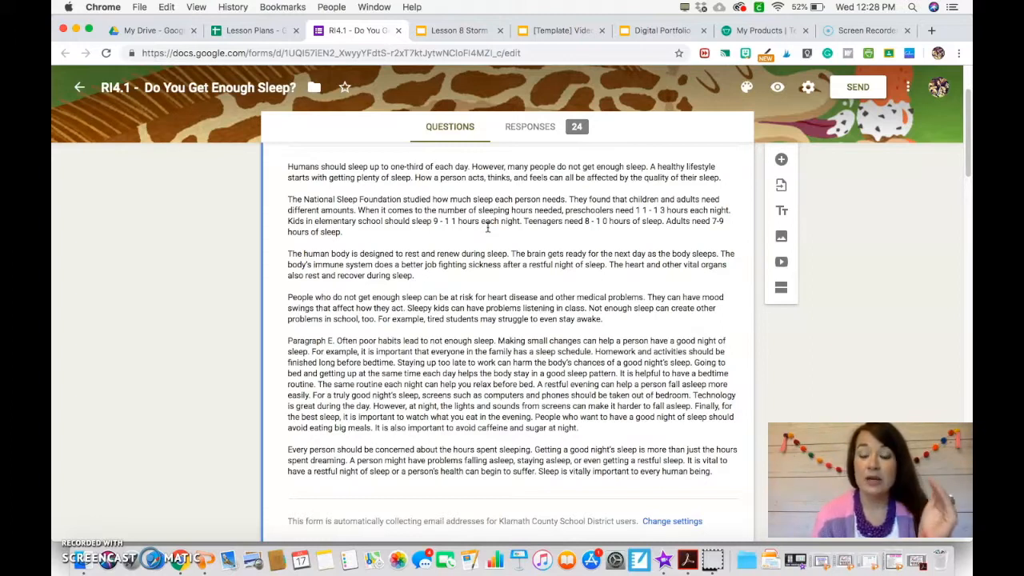
scroll(487, 227, "up", 3)
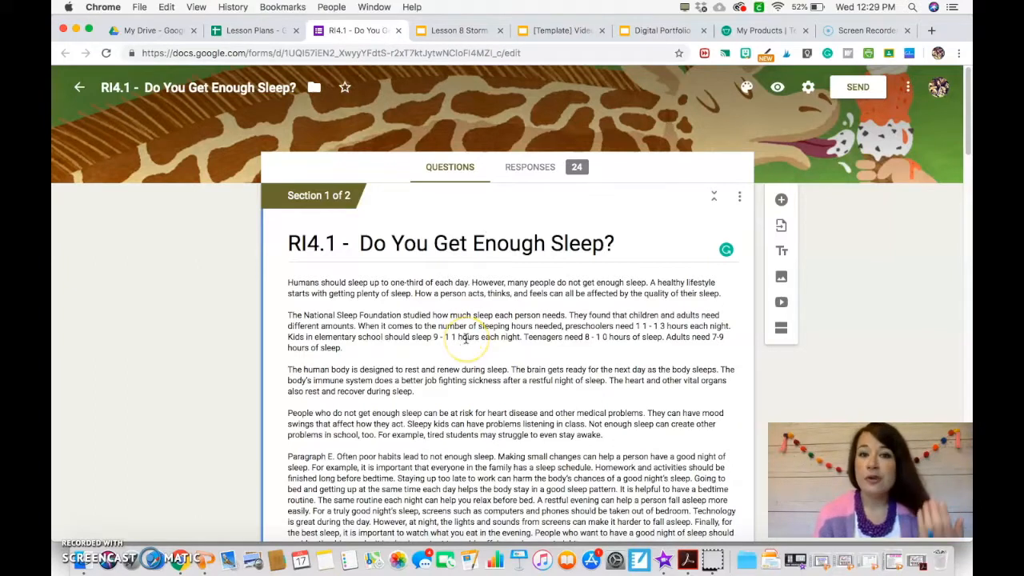
scroll(465, 339, "down", 10)
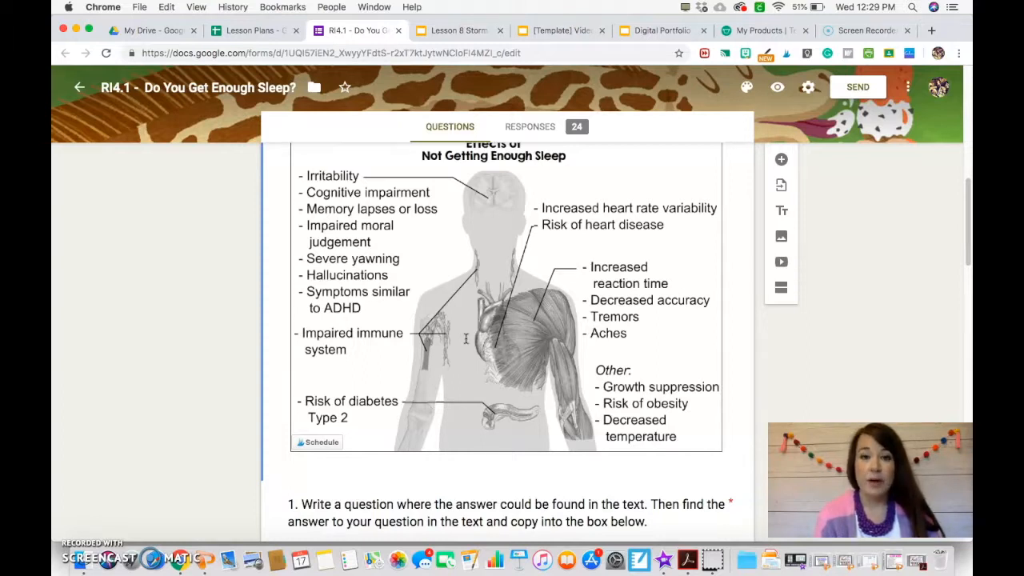
scroll(465, 338, "down", 10)
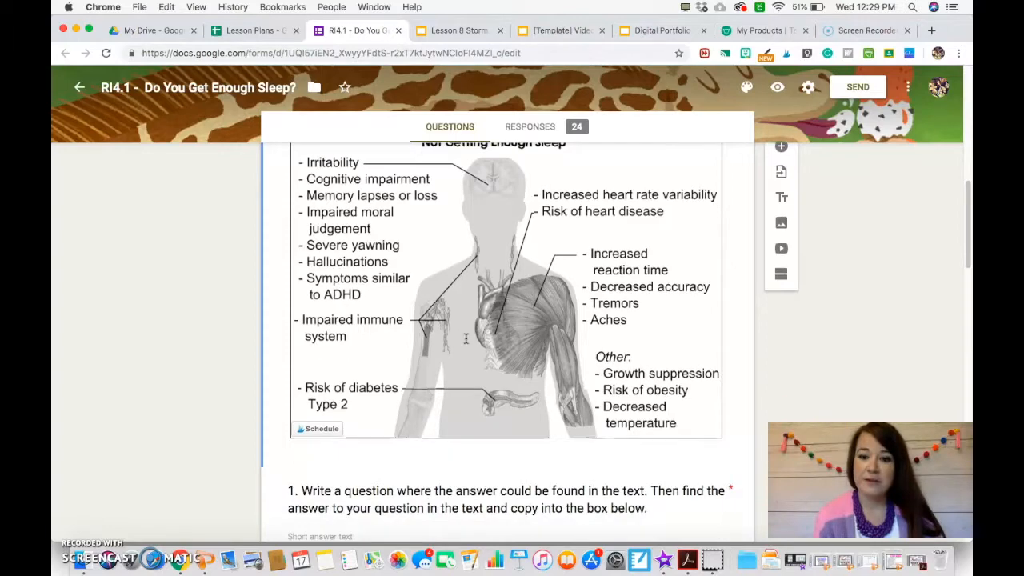
scroll(466, 338, "down", 15)
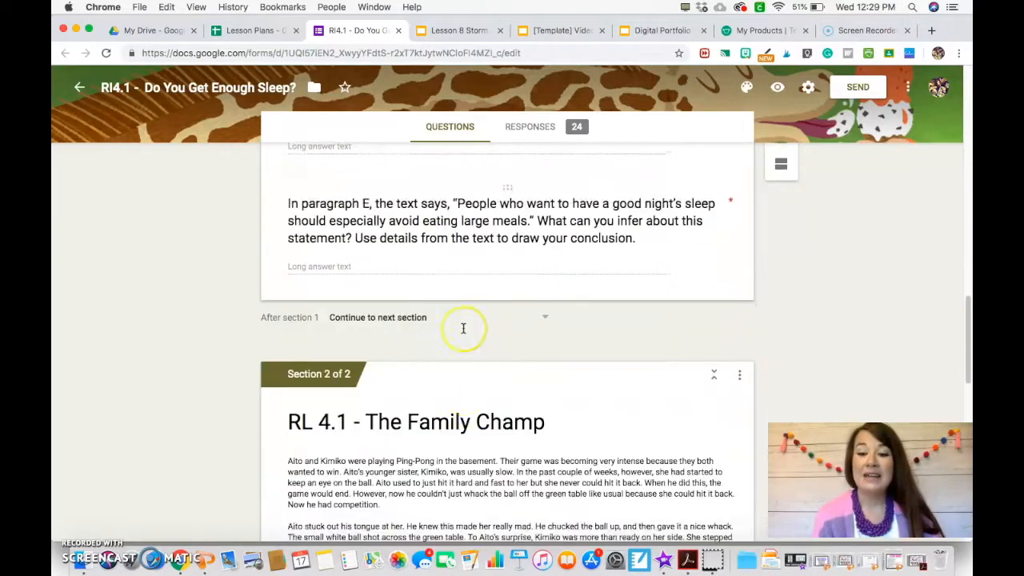
scroll(463, 328, "down", 2)
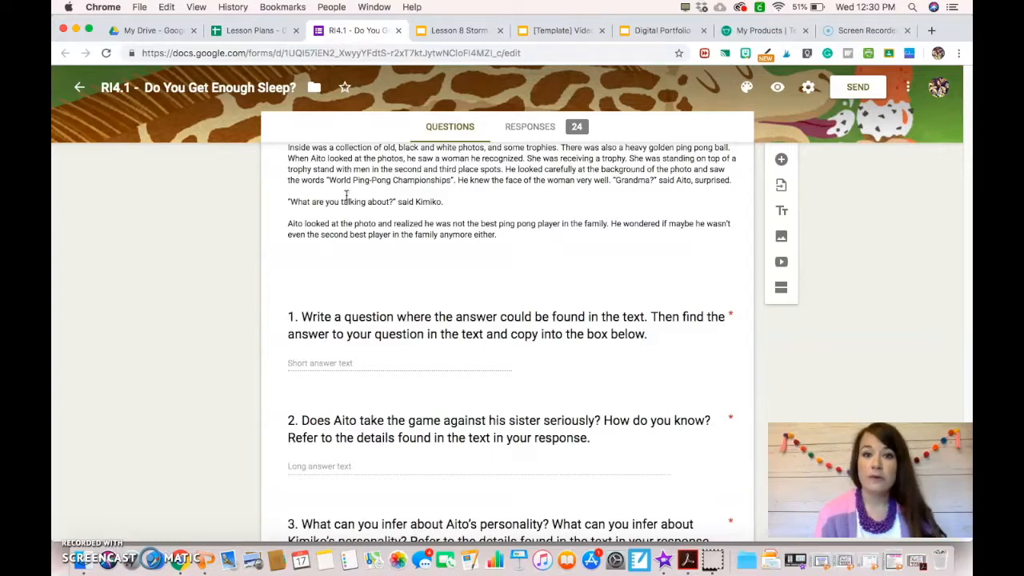
- Switch to the Storm Warriors vocabulary presentation and rename the file "Lesson 9 Storm Warriors Vocabulary"
left_click(453, 29)
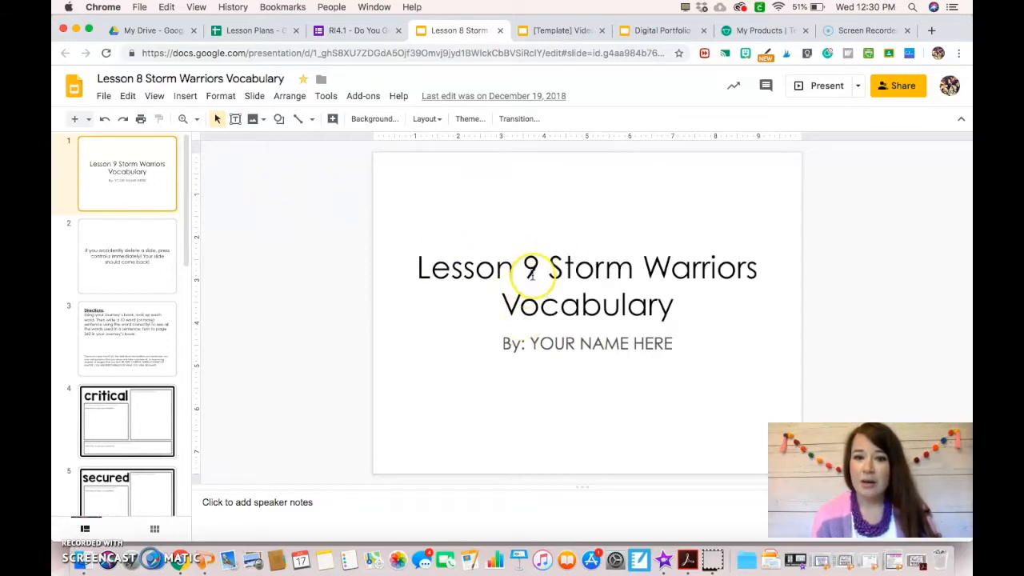
left_click(145, 78)
key("BackSpace")
type("9")
left_click(304, 279)
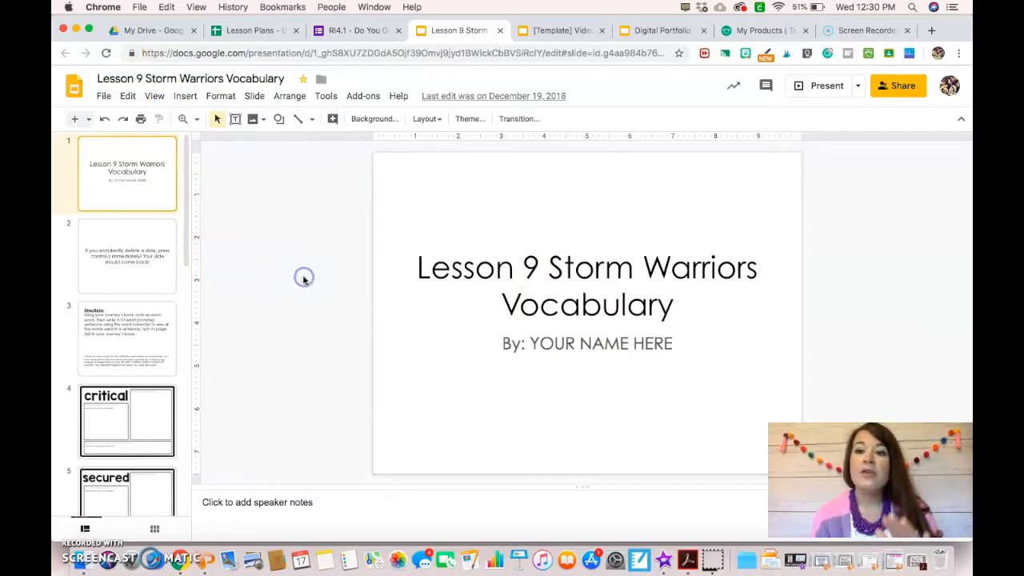
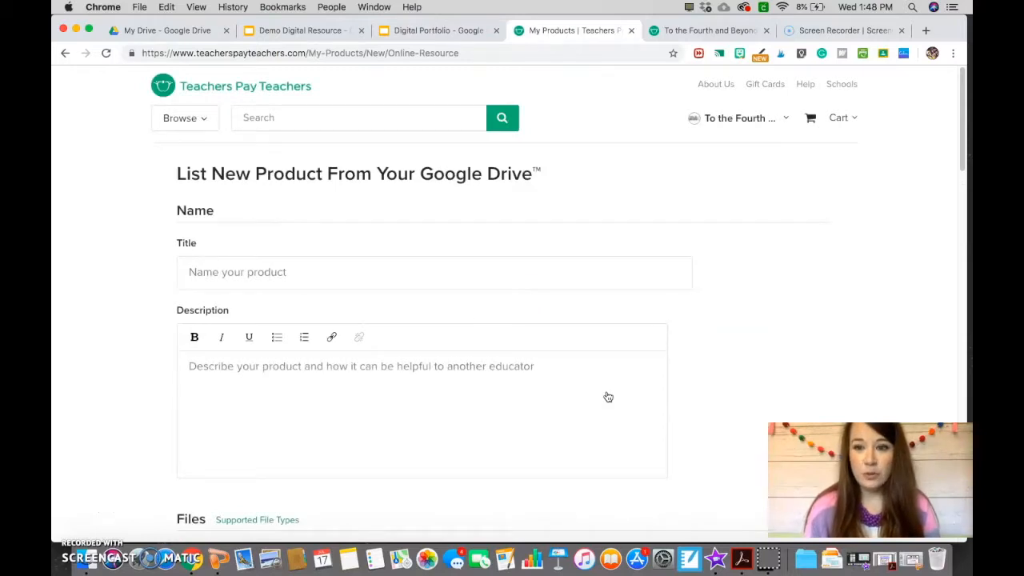
- Enter "Grades 3-6 Digital Portfolio for Google Slides" as the title of the new Teachers Pay Teachers product
left_click(408, 265)
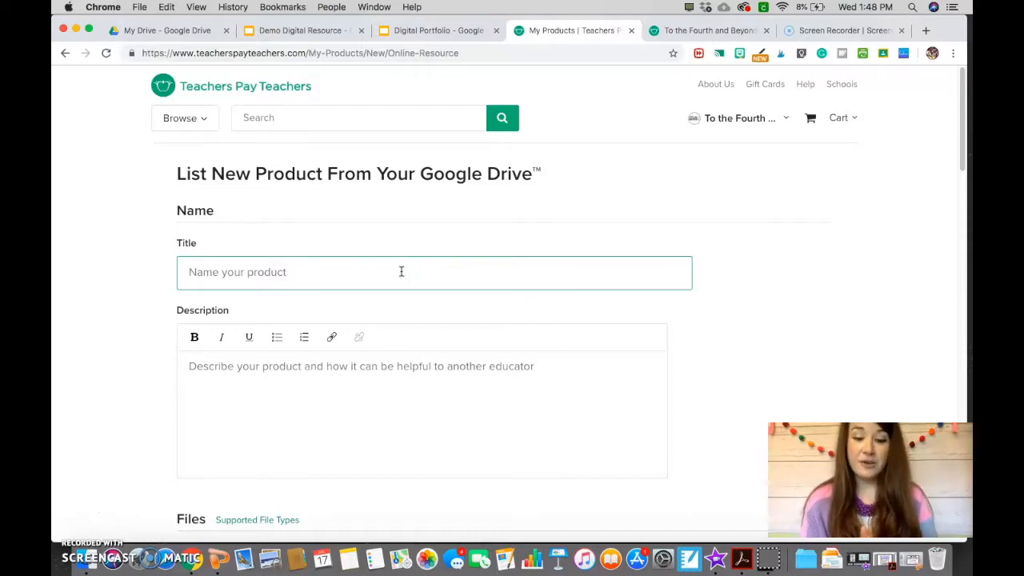
type("Grade 3rd")
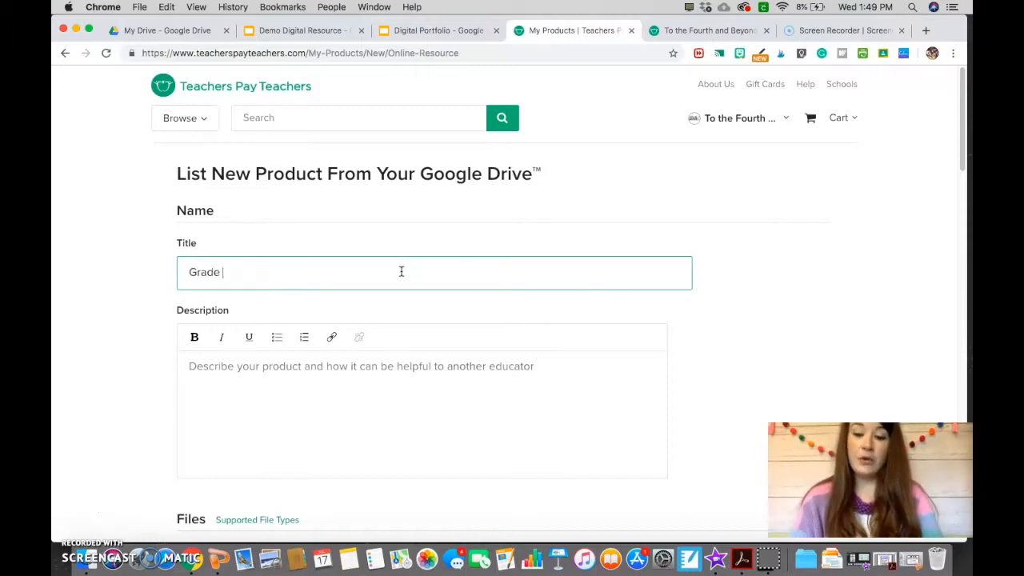
key("BackSpace")
key("BackSpace")
key("BackSpace")
key("BackSpace")
key("BackSpace")
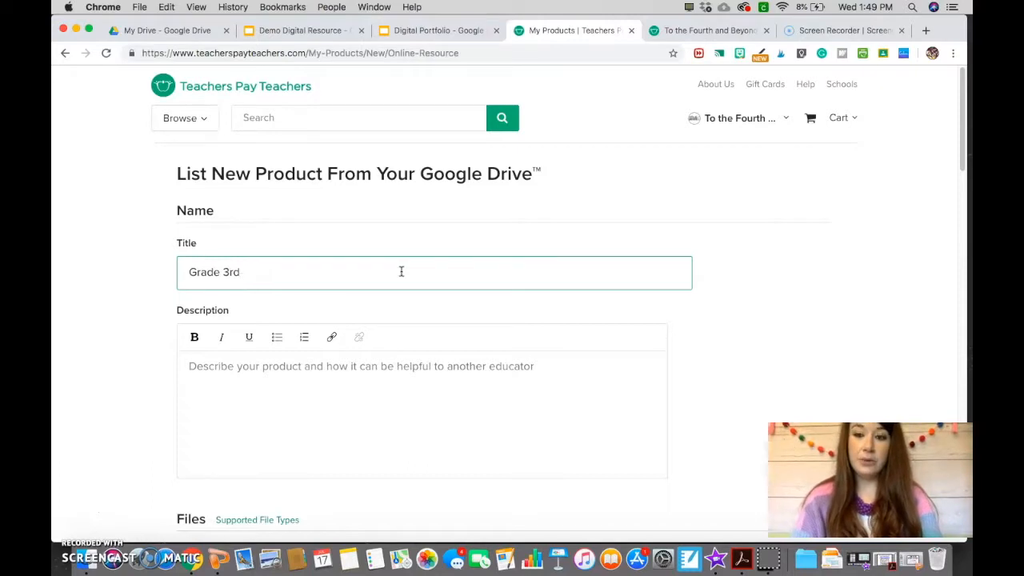
type("s")
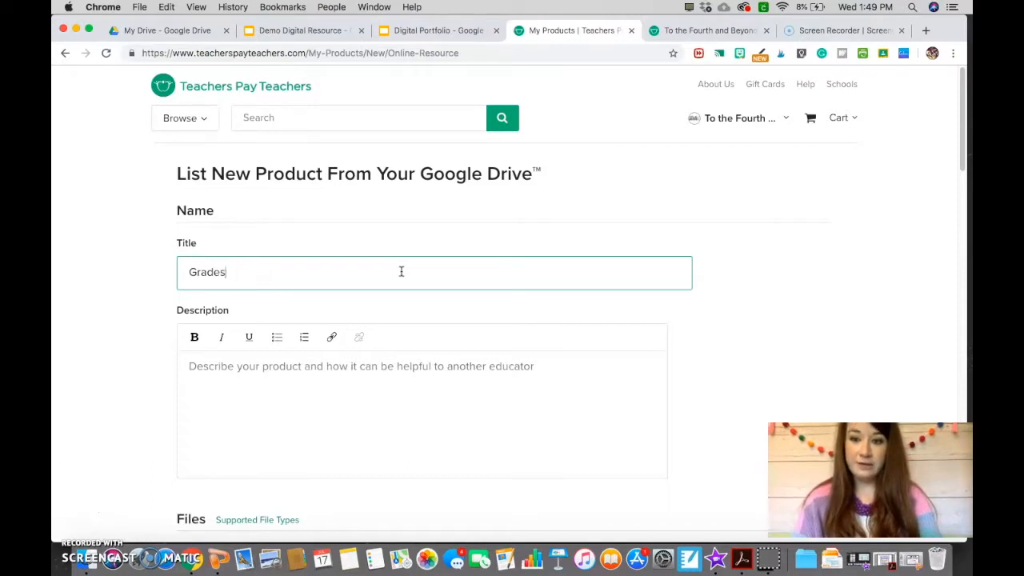
type(" 3-6 D")
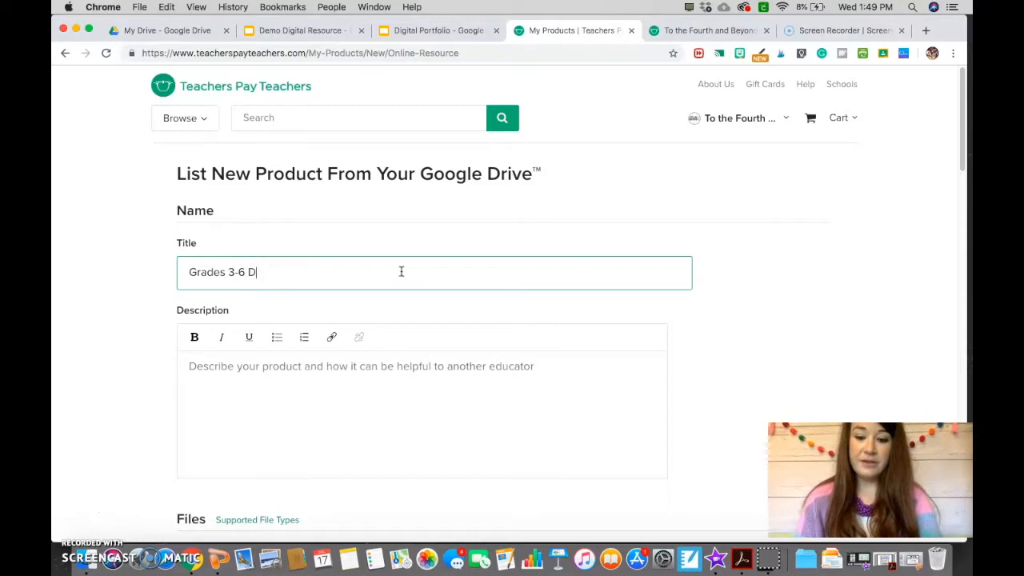
type("igital Portfolio for Google Slides")
key("Tab")
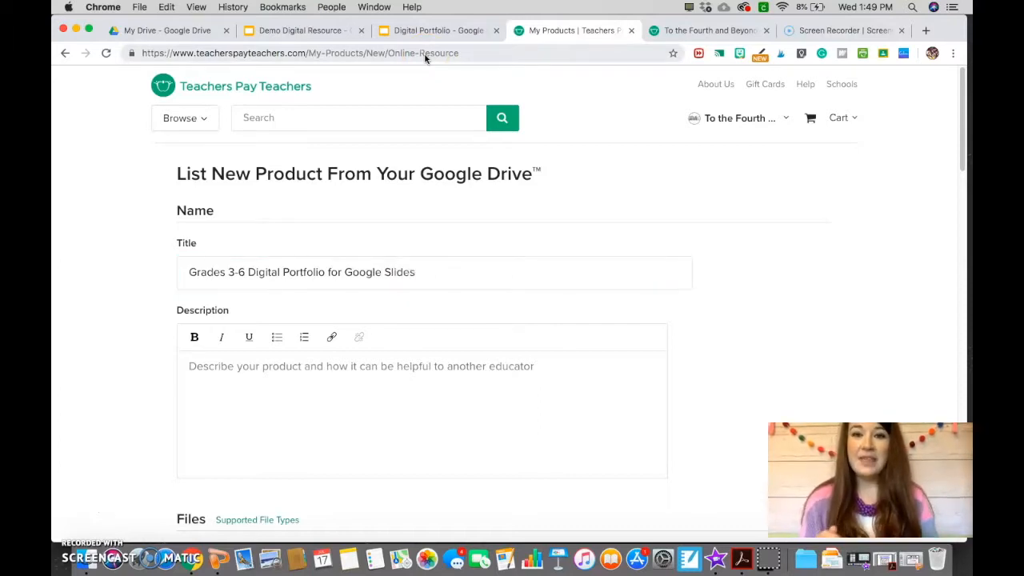
- Copy the "What you will find in this resource" text from page 2 of the digital portfolio PDF in Acrobat into the product description
left_click(880, 564)
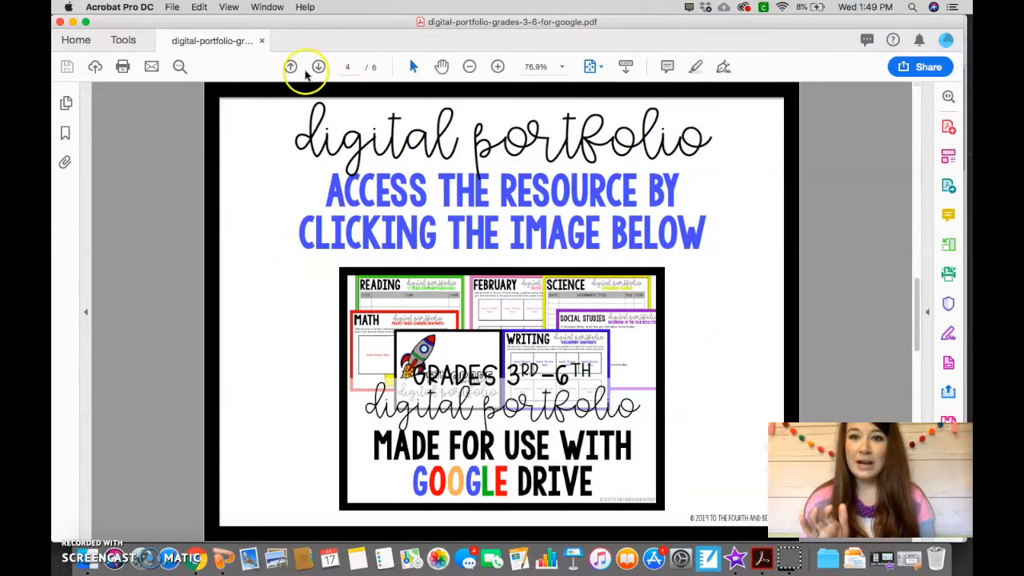
left_click(307, 70)
left_click(306, 70)
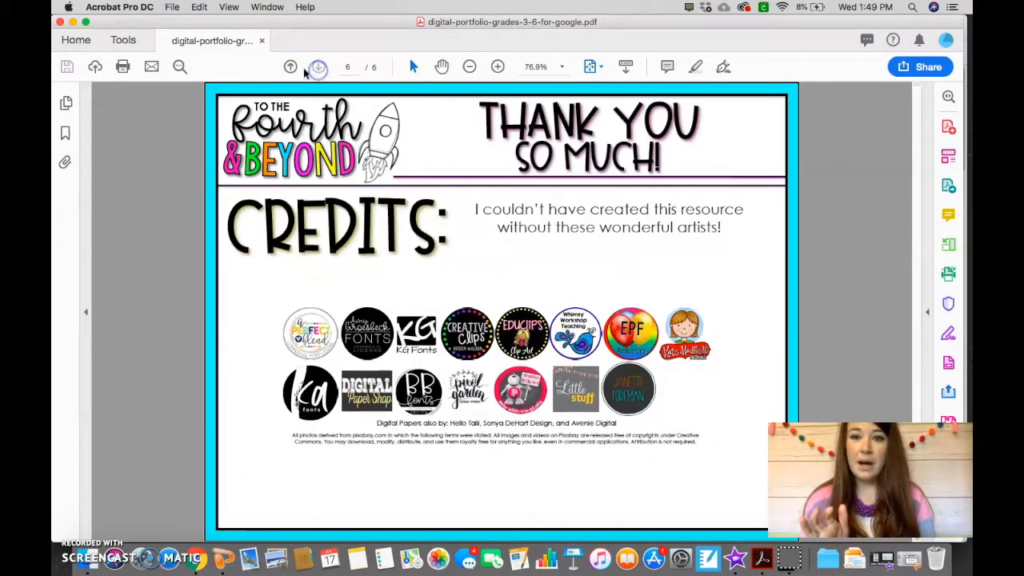
left_click(290, 67)
left_click(290, 66)
left_click(290, 66)
left_click(290, 66)
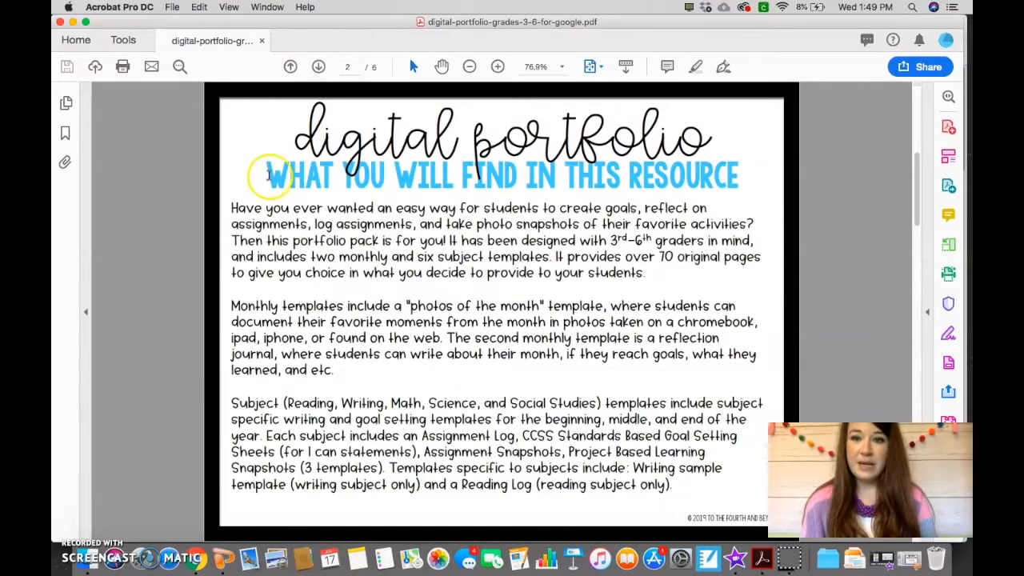
left_click_drag(269, 173, 678, 489)
key("super+c")
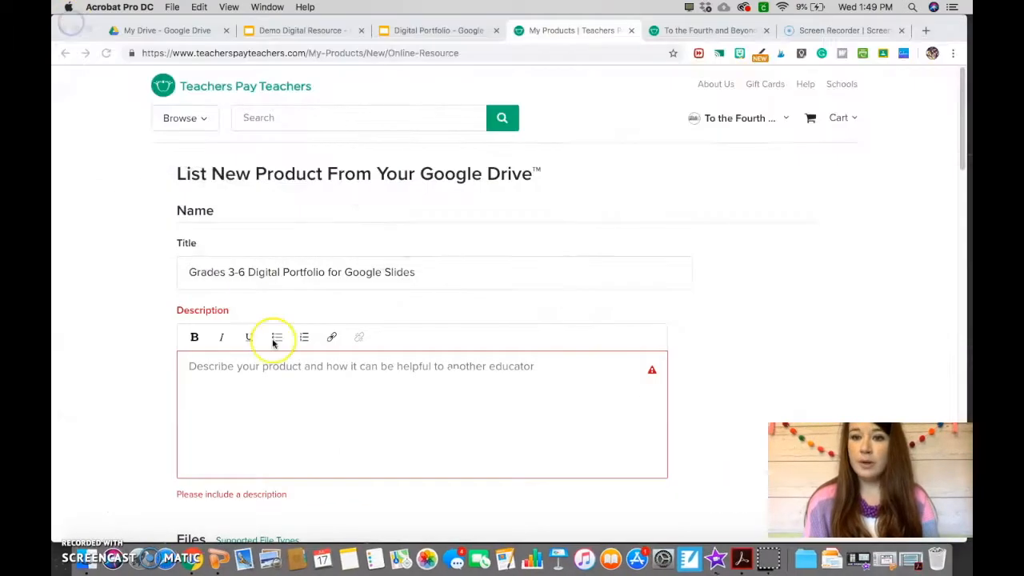
left_click(267, 382)
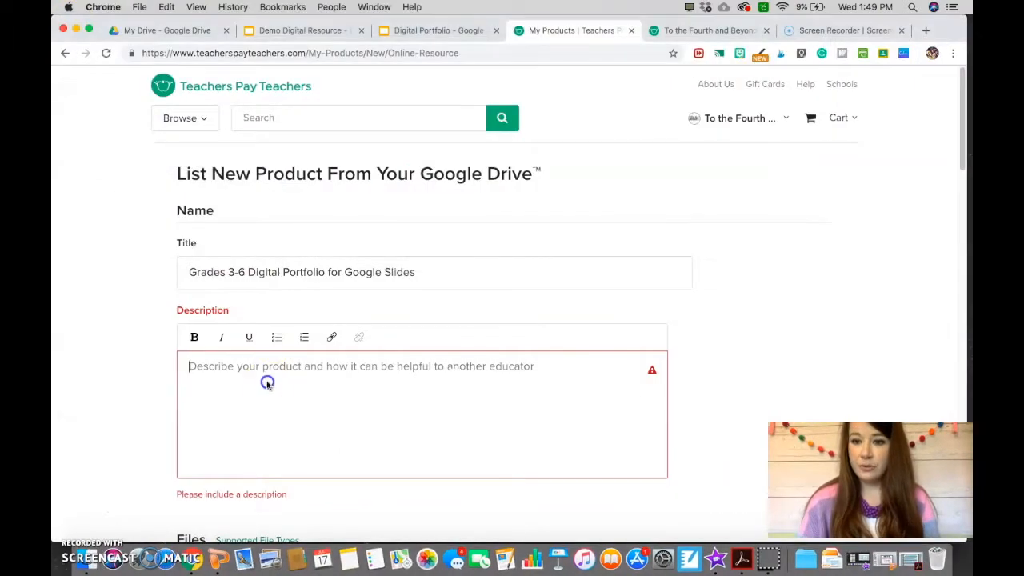
key("super+v")
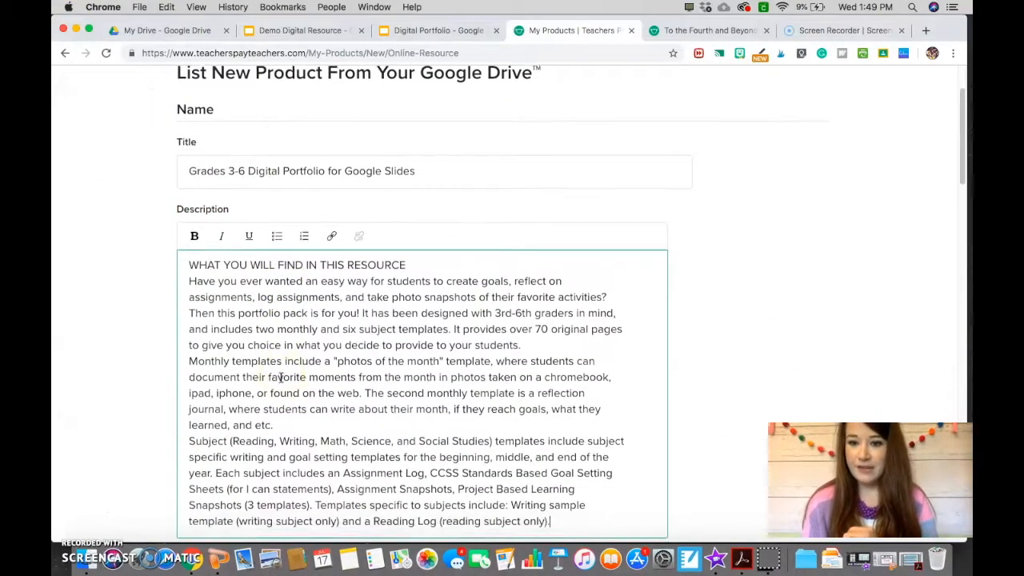
- Insert blank lines before the "Subject" and "Monthly templates" paragraphs of the product description
scroll(280, 360, "down", 2)
left_click(278, 331)
key("Return")
scroll(283, 332, "down", 4)
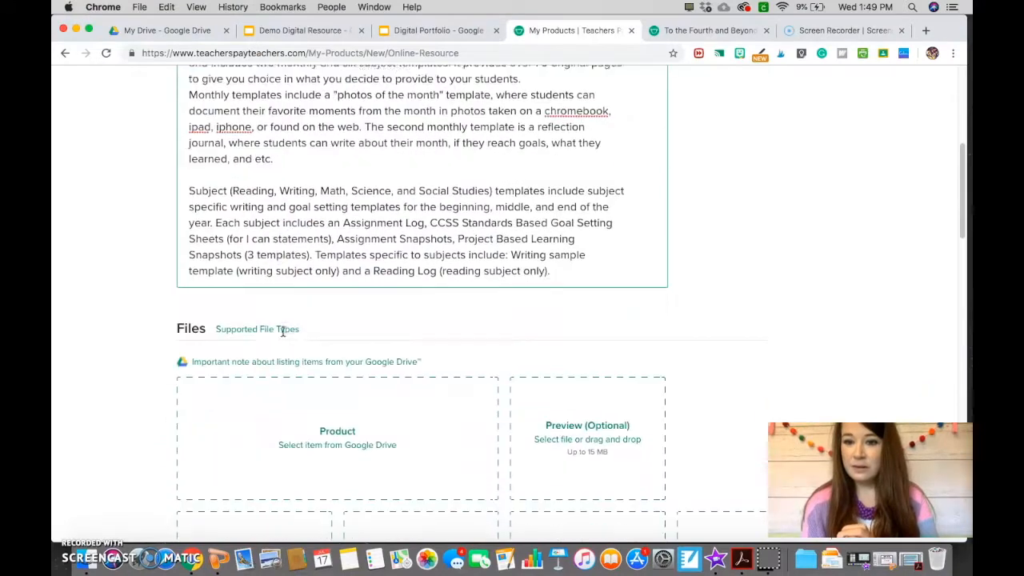
scroll(559, 240, "up", 5)
left_click(543, 239)
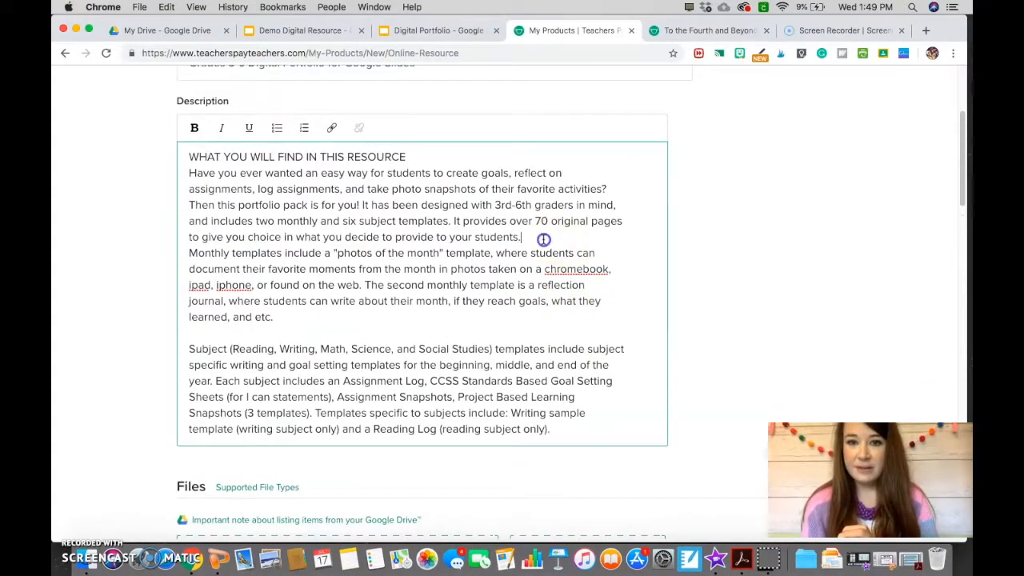
key("Return")
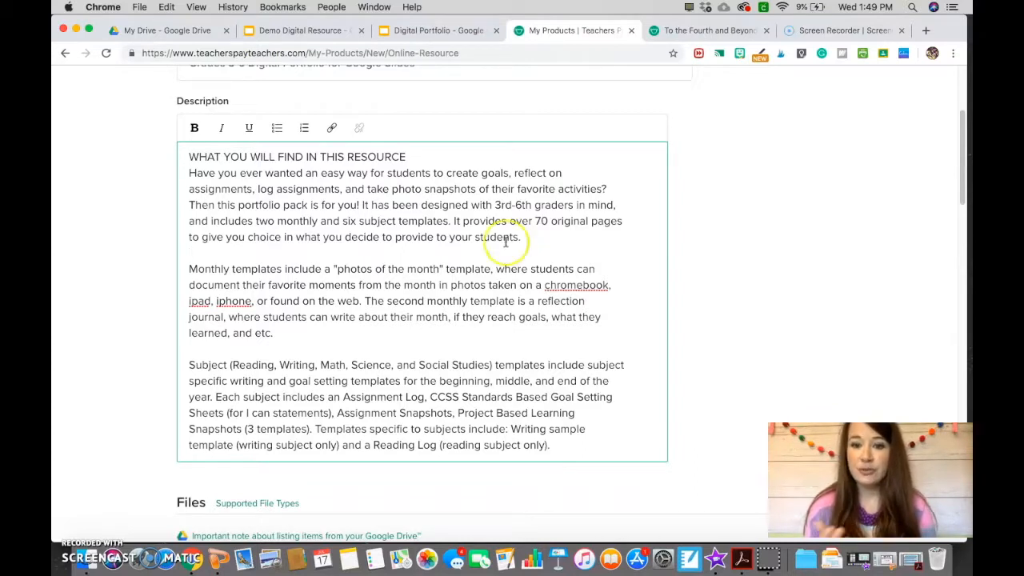
- Append the Google Apps notice and "How to access this resource" instructions from page 3 of the PDF after a blank line in the description
scroll(457, 246, "down", 2)
left_click(569, 378)
key("Return")
key("Return")
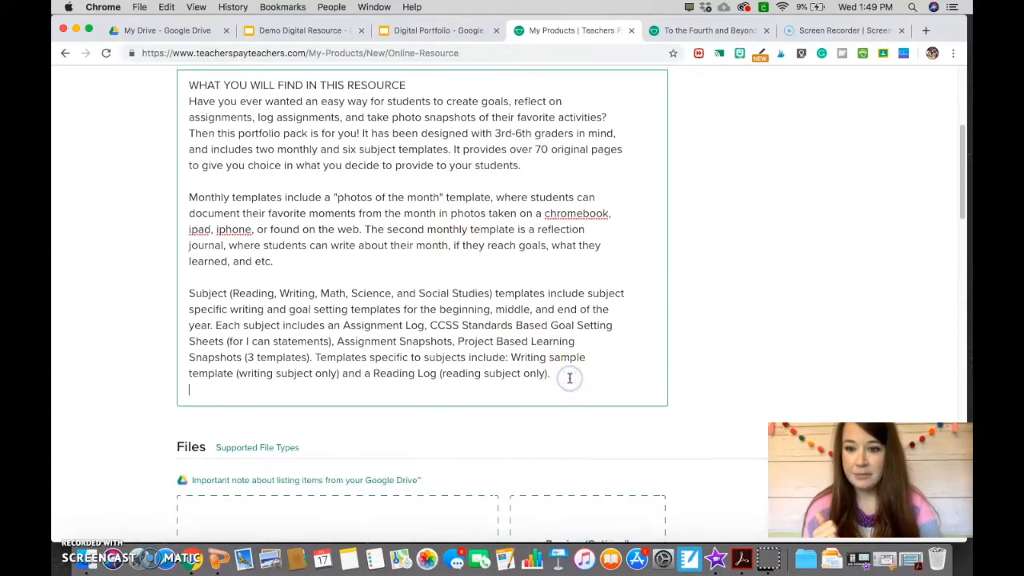
left_click(741, 559)
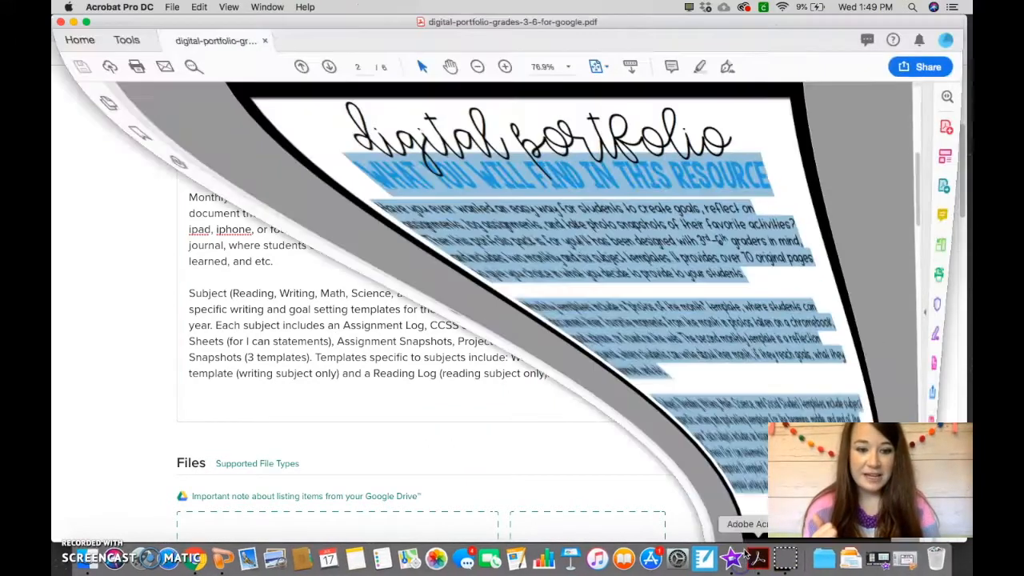
left_click(319, 67)
left_click_drag(304, 119, 570, 504)
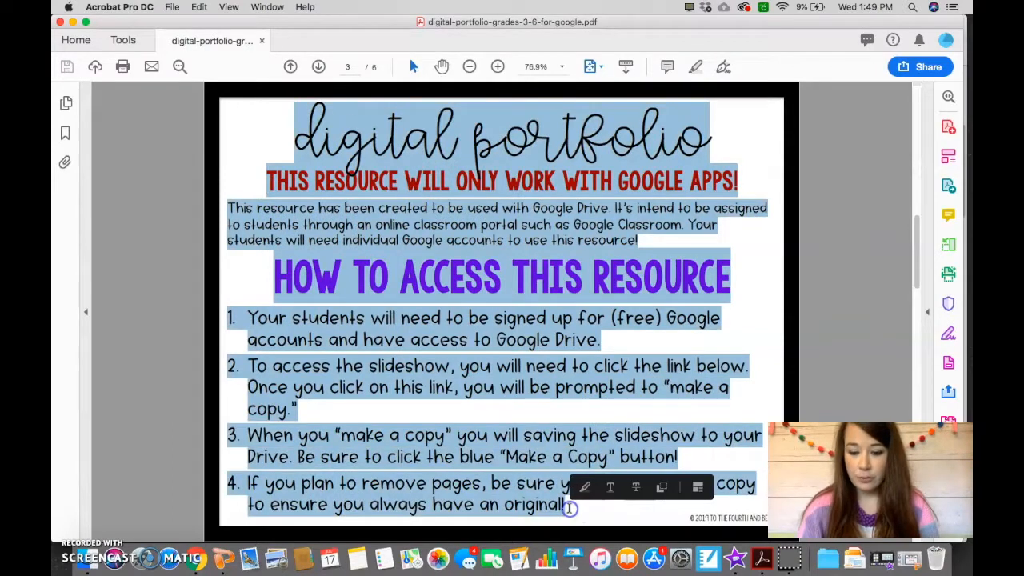
left_click(73, 22)
left_click(271, 405)
type("THIS RESOURCE WILL ONLY WORK WITH GOOGLE APPS! This resource has been created to be used with Google Drive. It’s intend to be assigned to students through an online classroom portal such as Google Classroom. Your students will need individual Google accounts to use this resource! DIGITAL PORTFOLIO HOW TO ACCESS THIS RESOURCE 1. Your students will need to be signed up for (free) Google accounts and have access to Google Drive. 2. To access the slideshow, you will need to click the link below. Once you click on this link, you will be prompted to \"make a copy.\" 3. When you \"make a copy\" you will saving the slideshow to your Drive. Be sure to click the blue \"Make a Copy\" button! 4. If you plan to remove pages, be sure you make another copy to ensure you always have an original!")
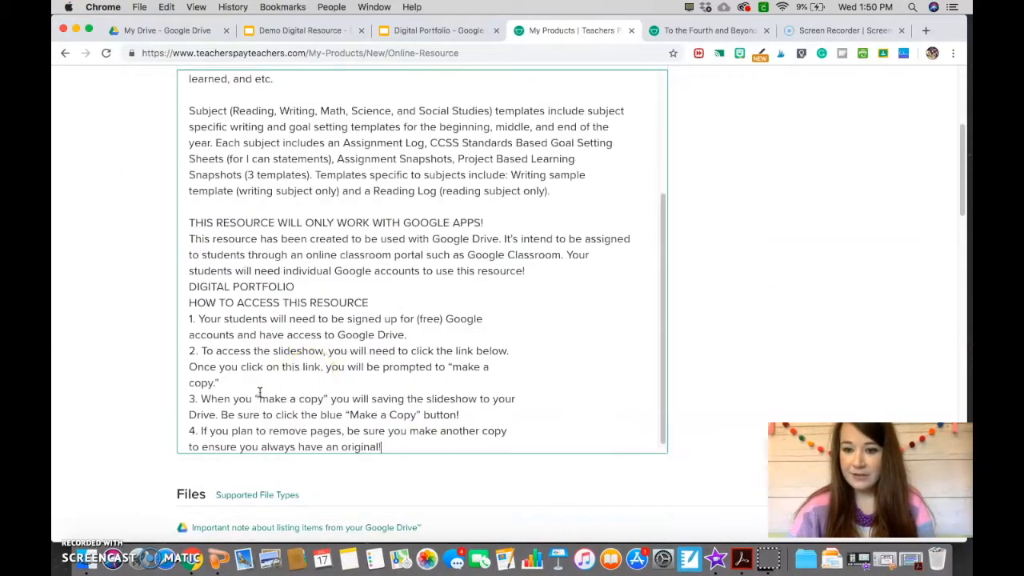
- Delete the stray "DIGITAL PORTFOLIO" text above the "HOW TO ACCESS THIS RESOURCE" heading in the product description
left_click_drag(308, 290, 167, 286)
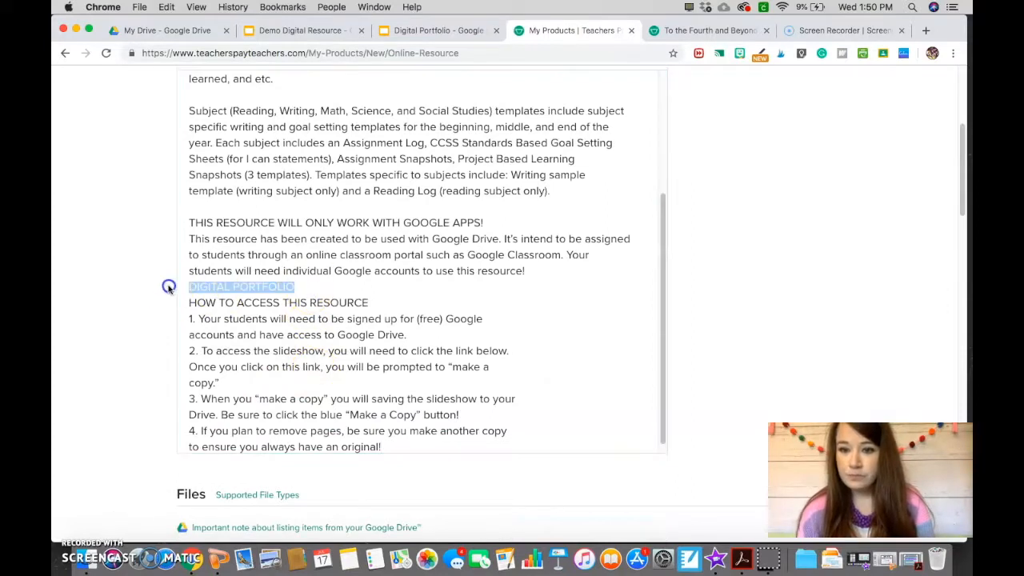
key("BackSpace")
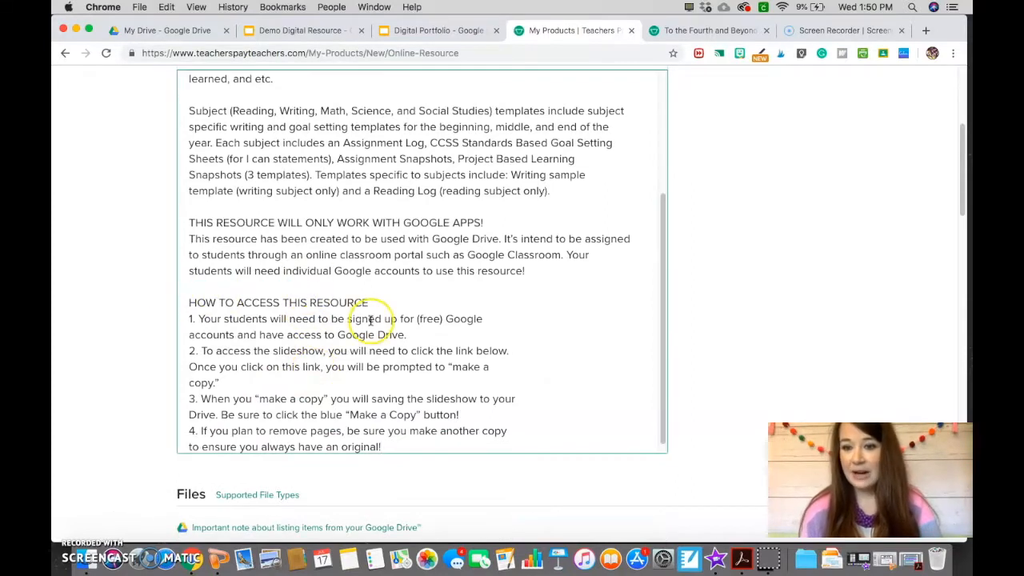
scroll(371, 319, "down", 1)
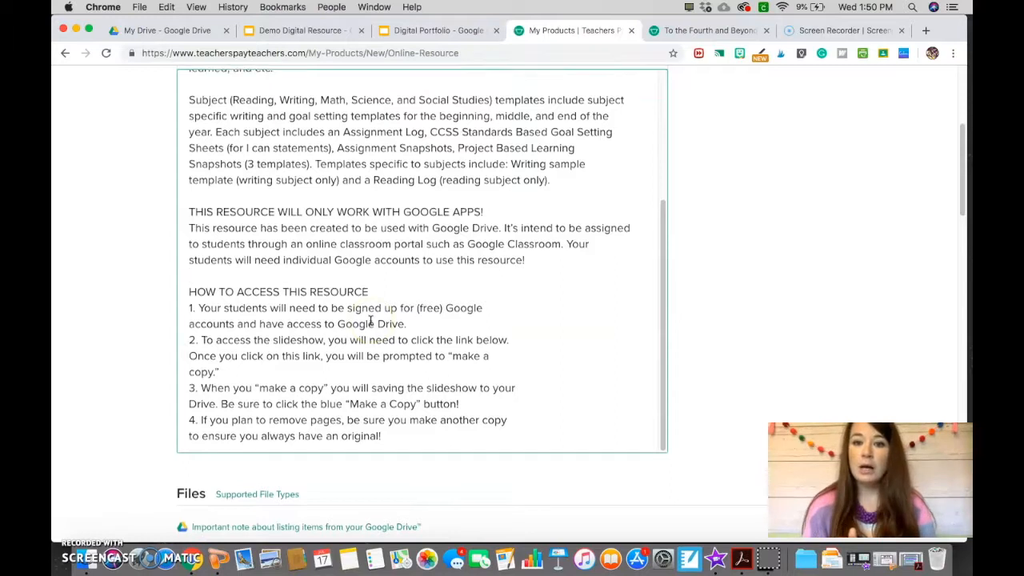
- Start choosing the product file and allow Teachers Pay Teachers to access the store's Google Drive account
scroll(370, 320, "down", 10)
left_click(343, 144)
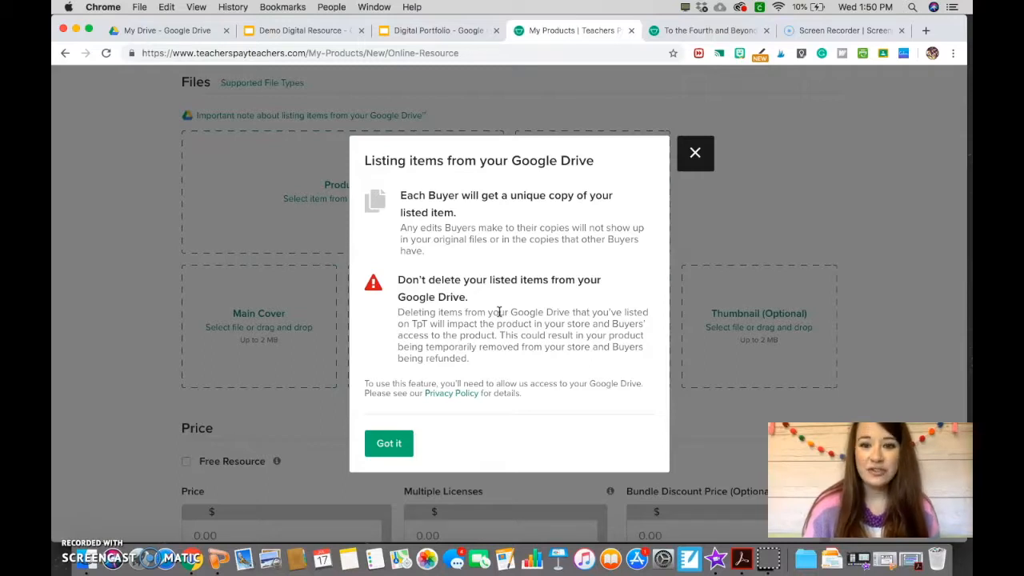
left_click(383, 444)
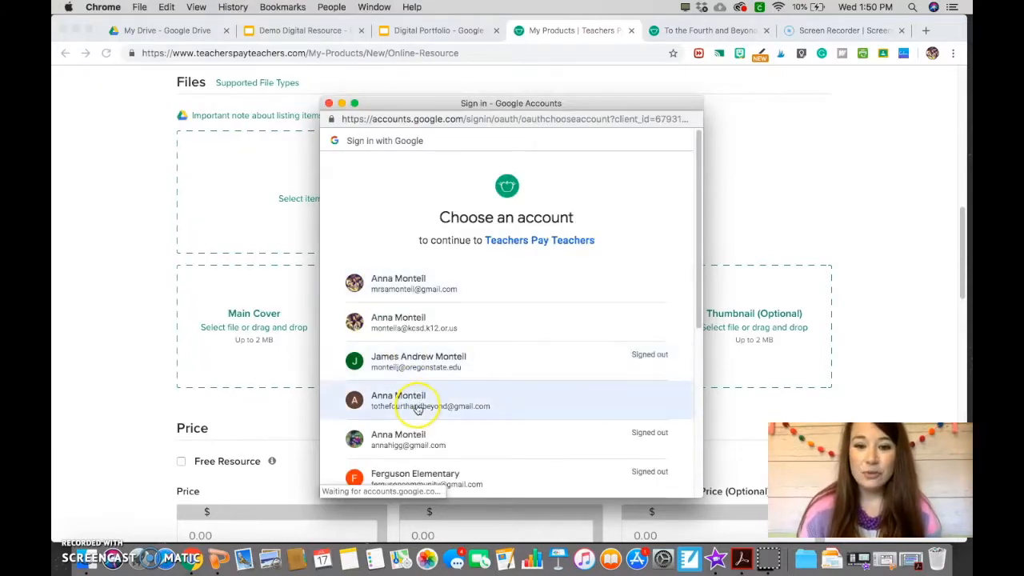
left_click(416, 407)
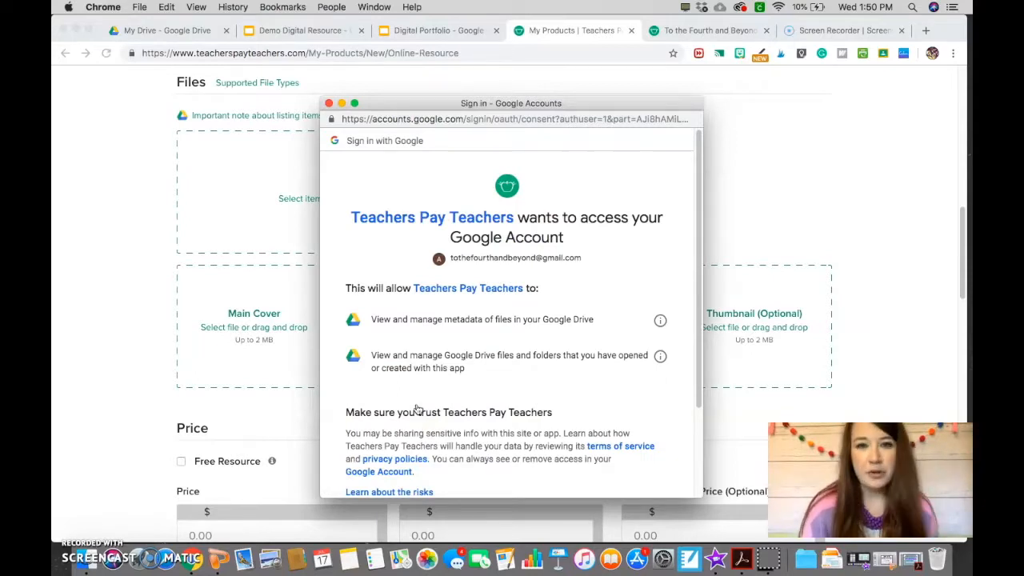
scroll(416, 409, "down", 3)
left_click(641, 413)
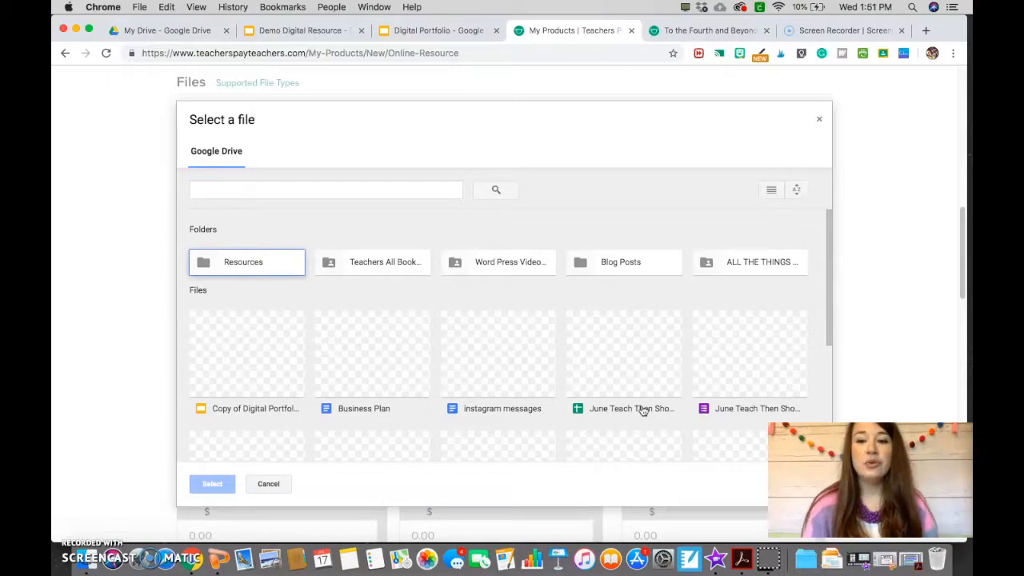
- Choose the "Copy of Digital Portfolio" slideshow from Google Drive as the product file
scroll(270, 395, "down", 3)
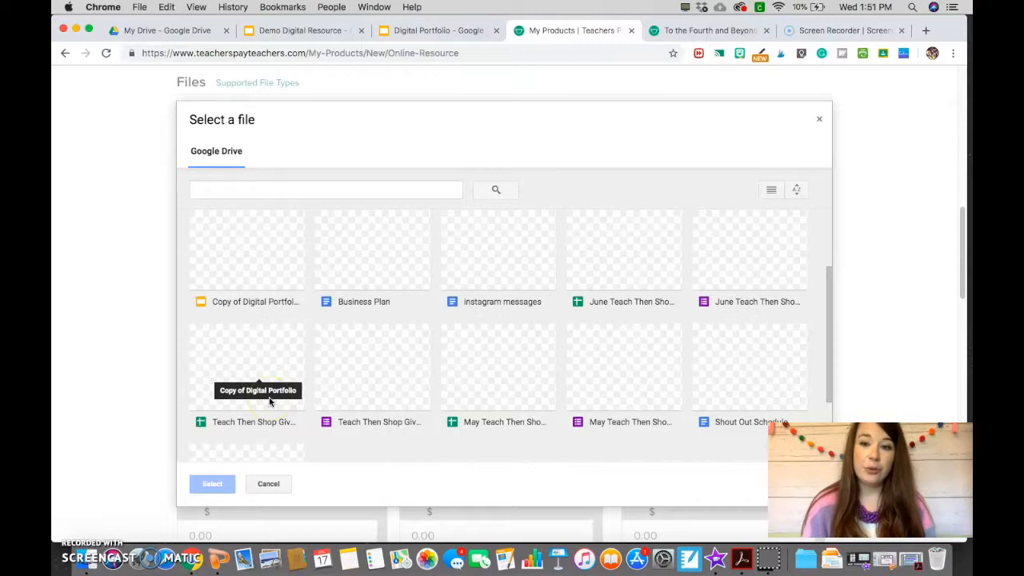
left_click(266, 230)
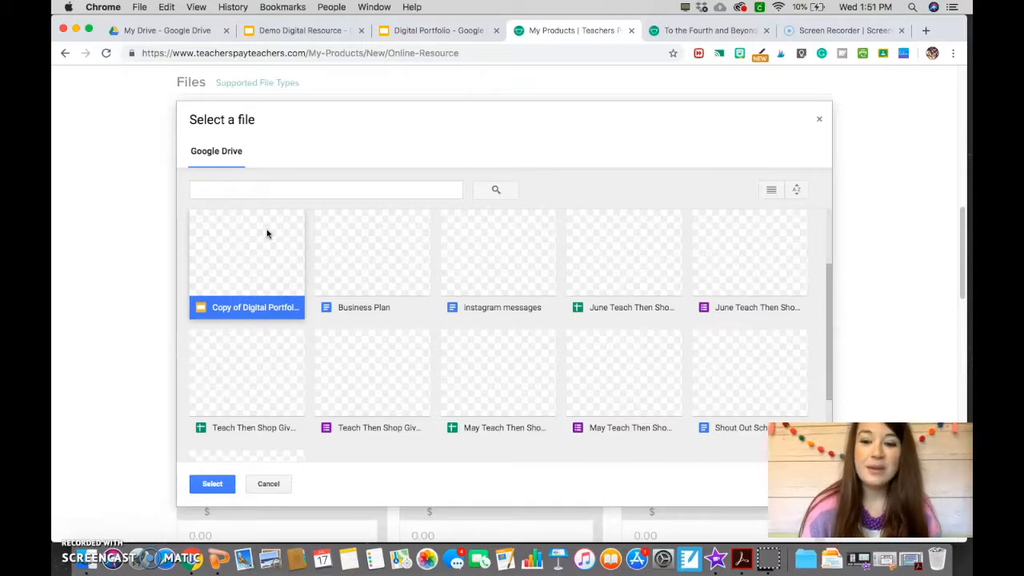
left_click(215, 485)
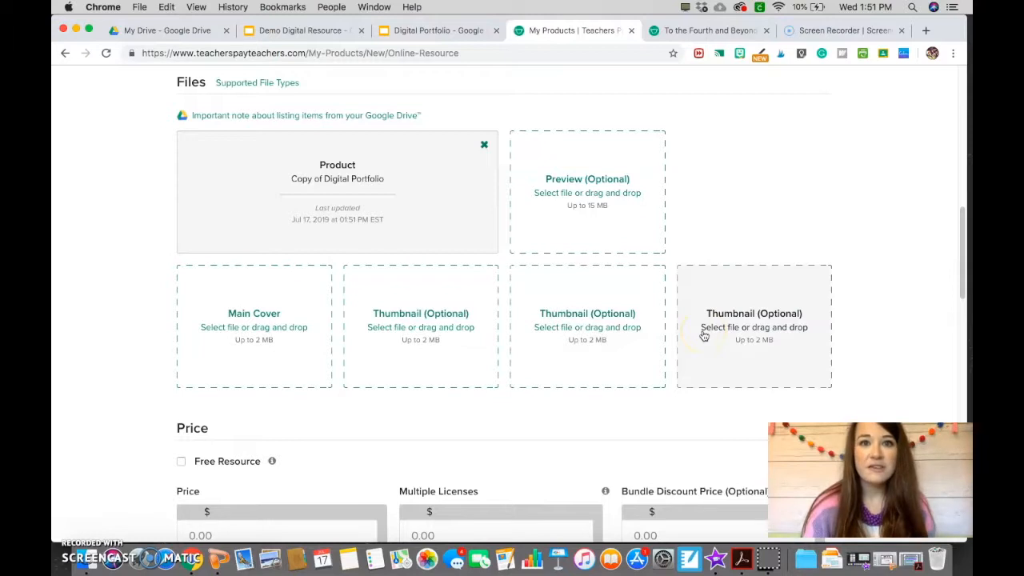
- Assign the 3rd, 4th, 5th and 6th grade levels to the product
scroll(703, 335, "down", 5)
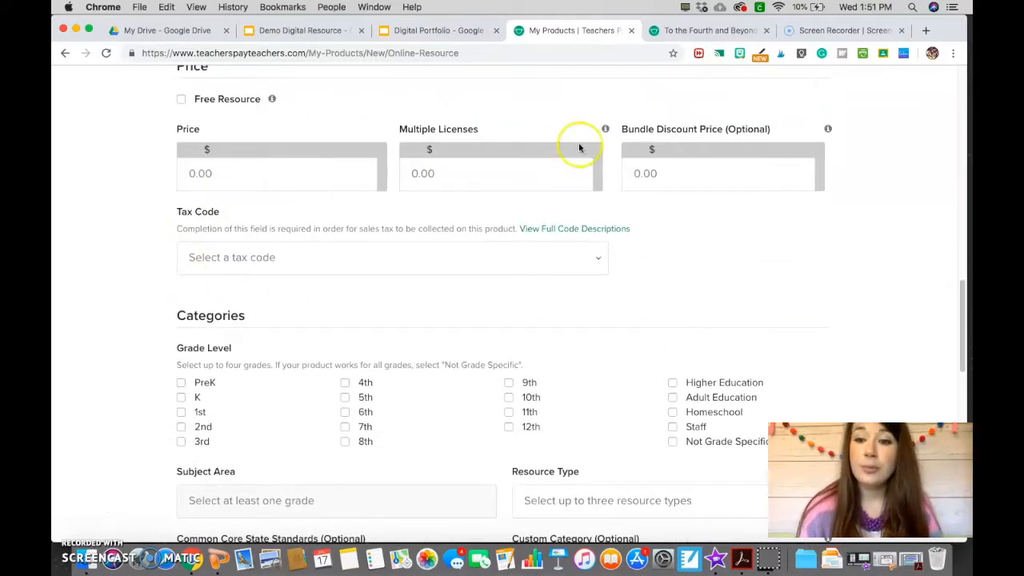
scroll(522, 257, "down", 2)
scroll(523, 258, "down", 2)
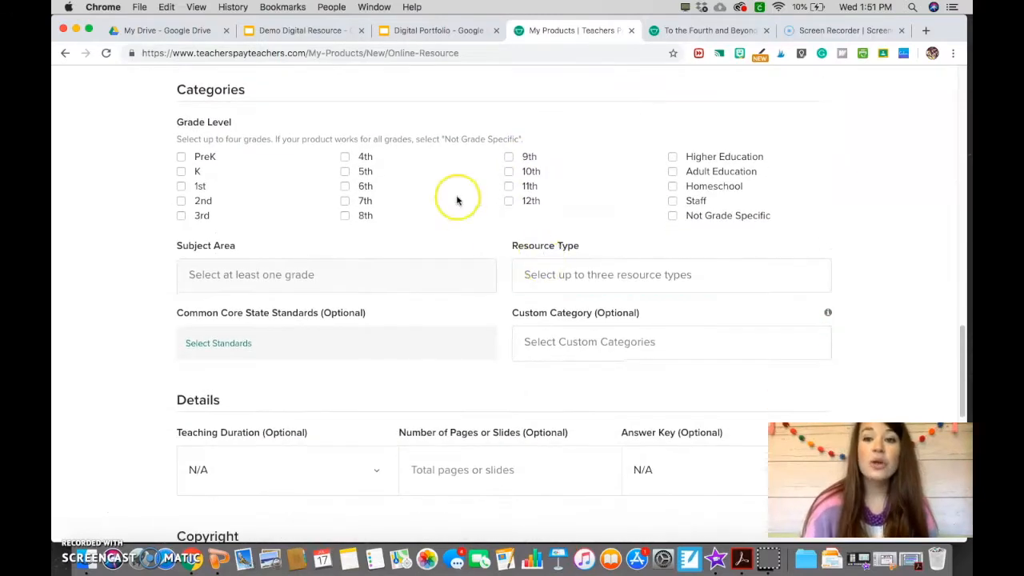
left_click(181, 215)
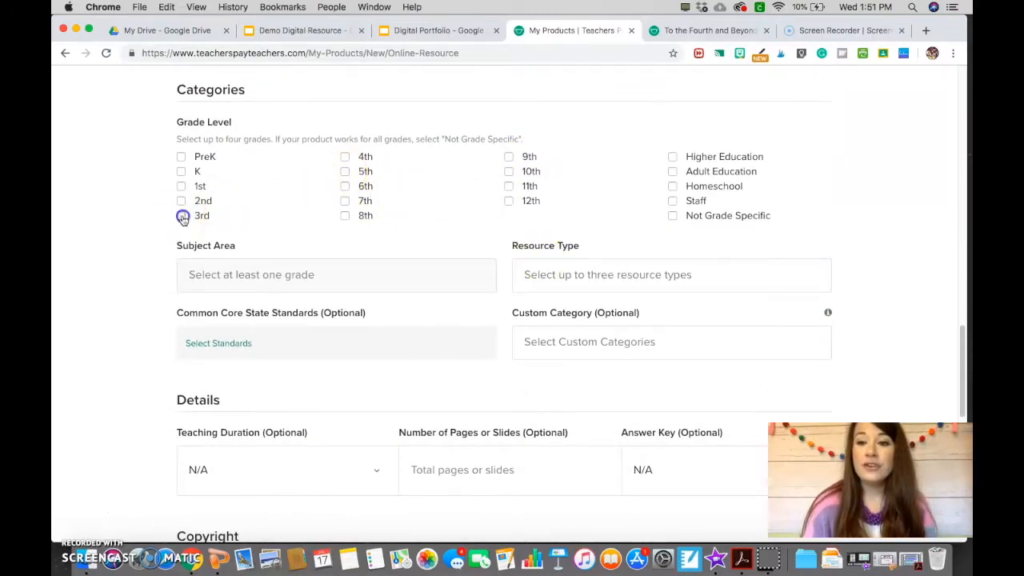
left_click(344, 156)
left_click(344, 171)
left_click(344, 186)
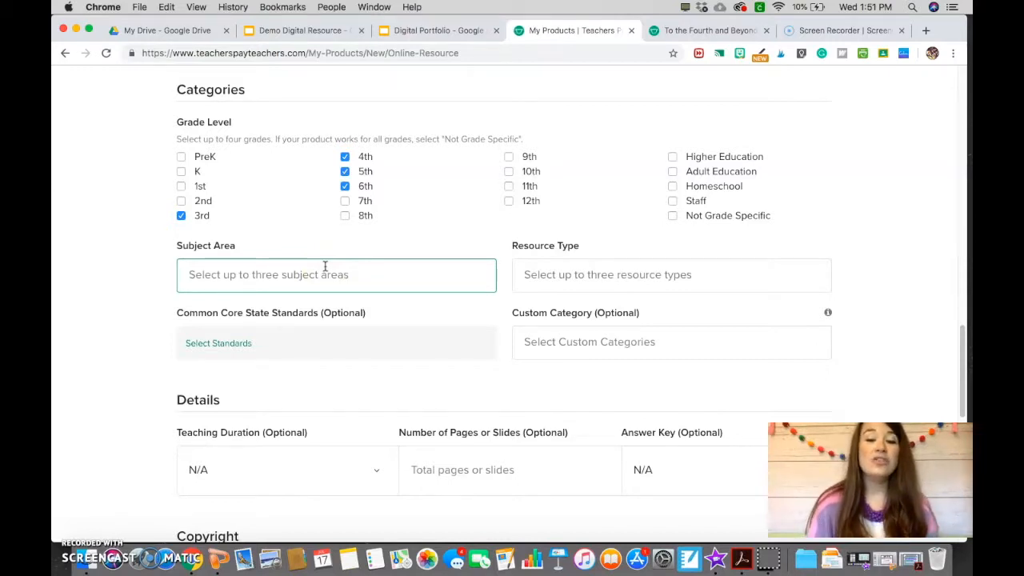
- Set the number of pages or slides to 70+ and the teaching duration to Lifelong Tool
scroll(344, 280, "down", 3)
left_click(498, 349)
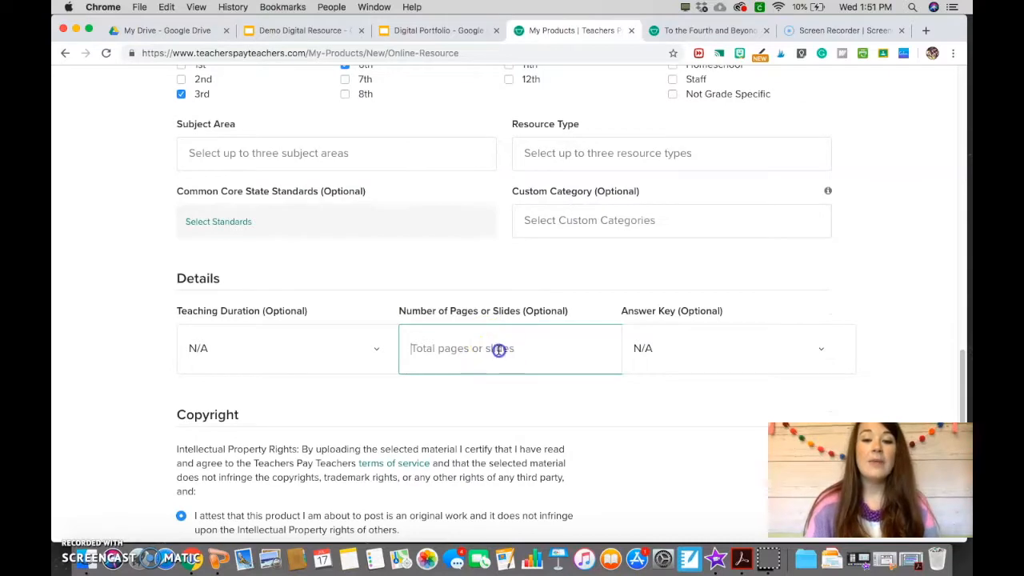
type("70+")
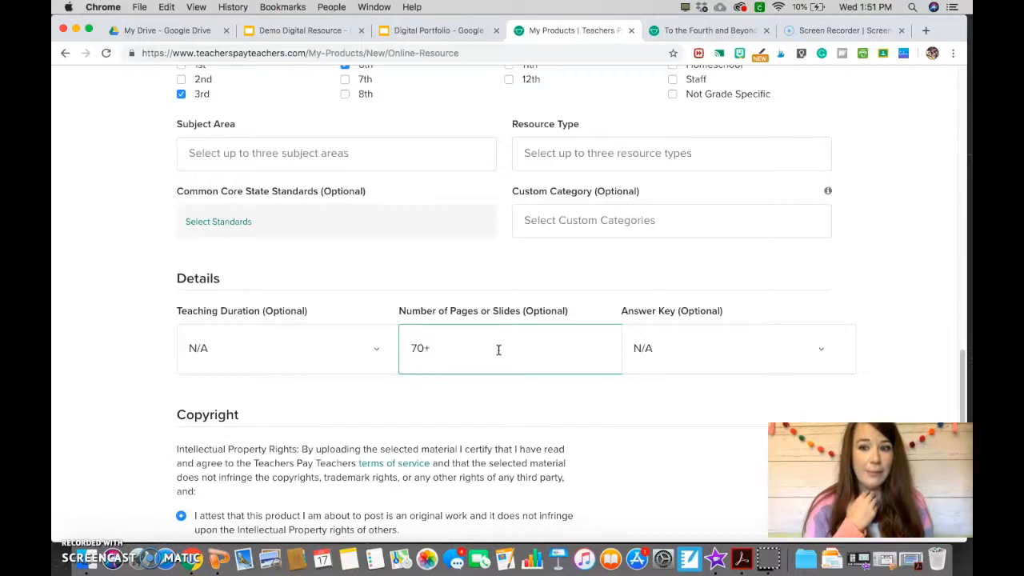
left_click(216, 372)
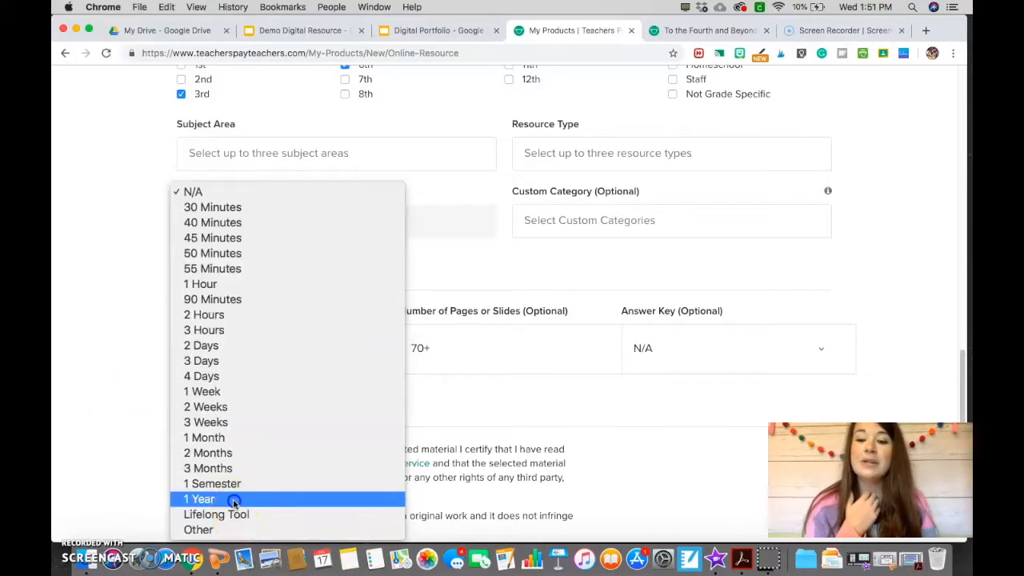
left_click(235, 500)
left_click(289, 353)
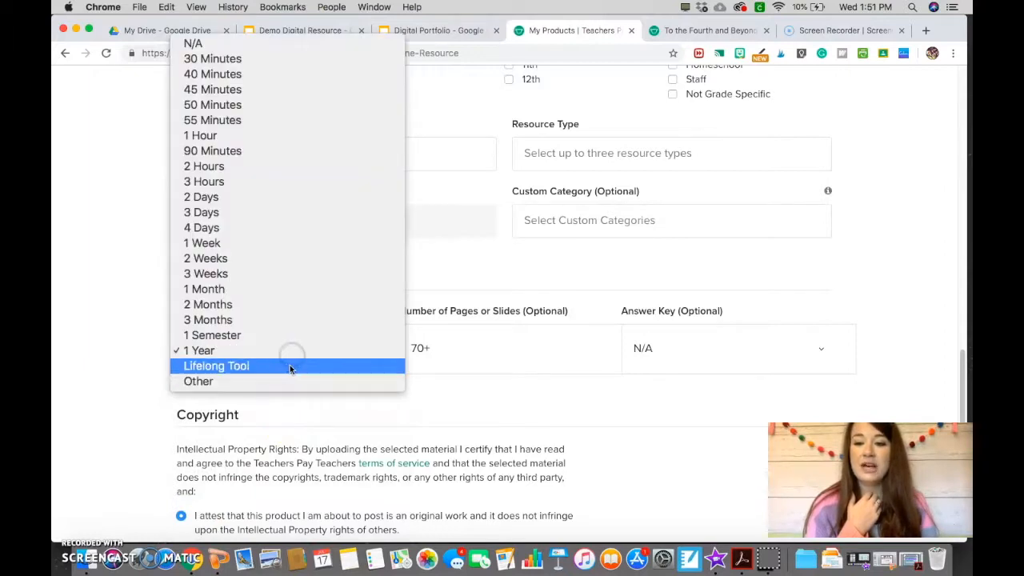
left_click(289, 364)
- Attest that the copyrighted or trademarked materials used in the product are non-infringing, and submit the product for creation
scroll(290, 369, "down", 3)
left_click(295, 403)
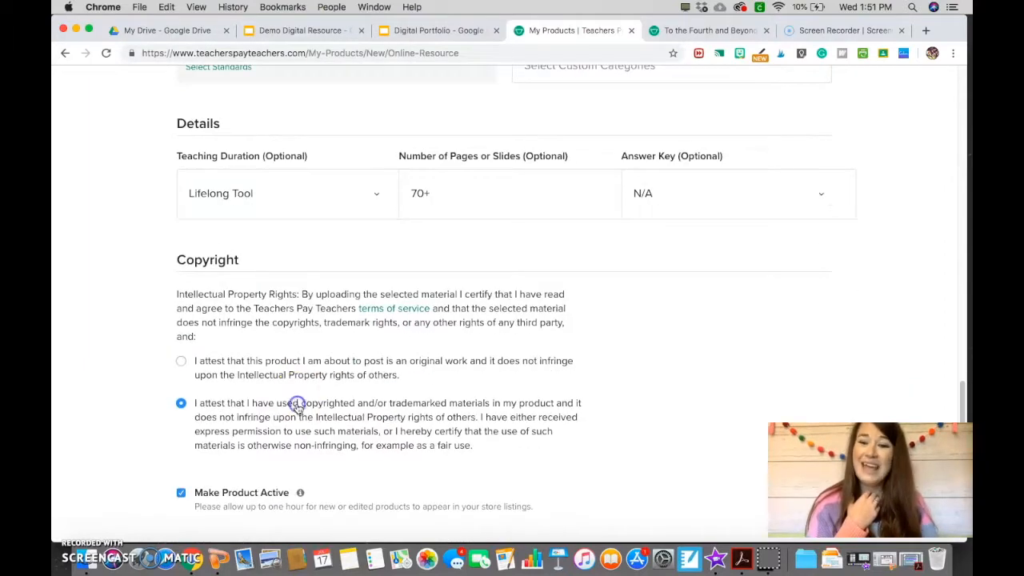
scroll(311, 382, "down", 3)
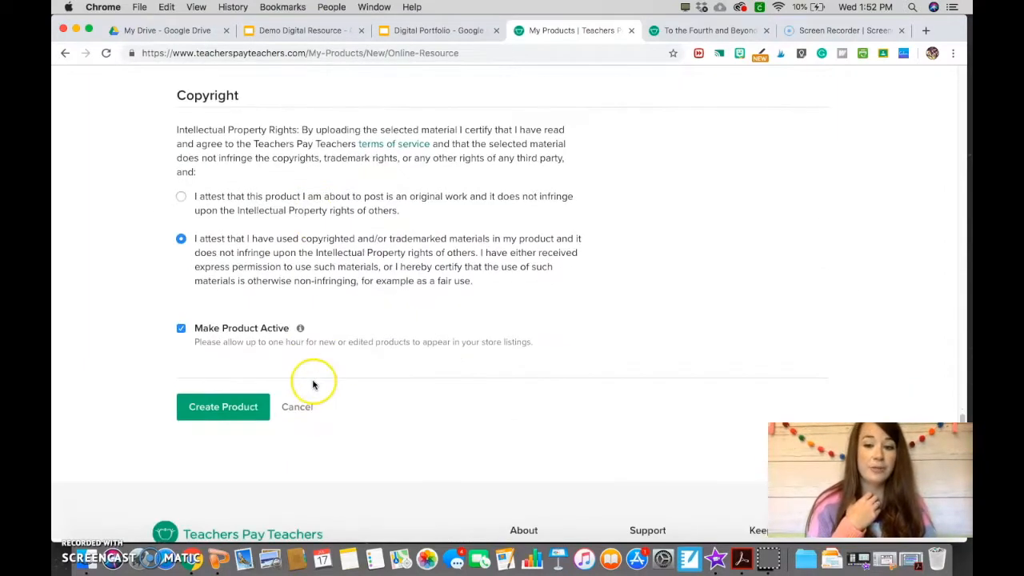
left_click(228, 407)
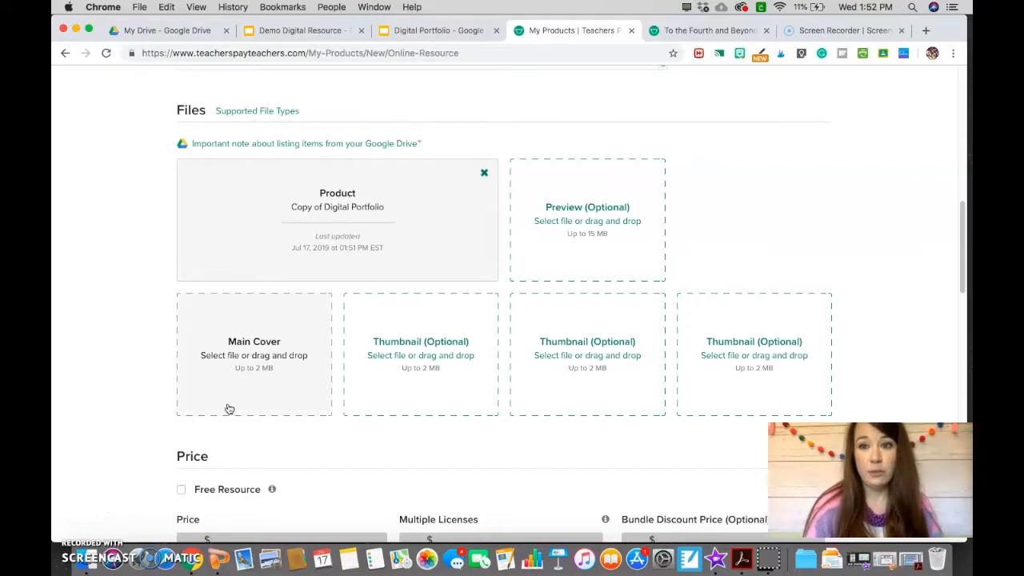
- Copy the entire product description of the Google Drive listing
scroll(229, 408, "up", 10)
left_click(291, 341)
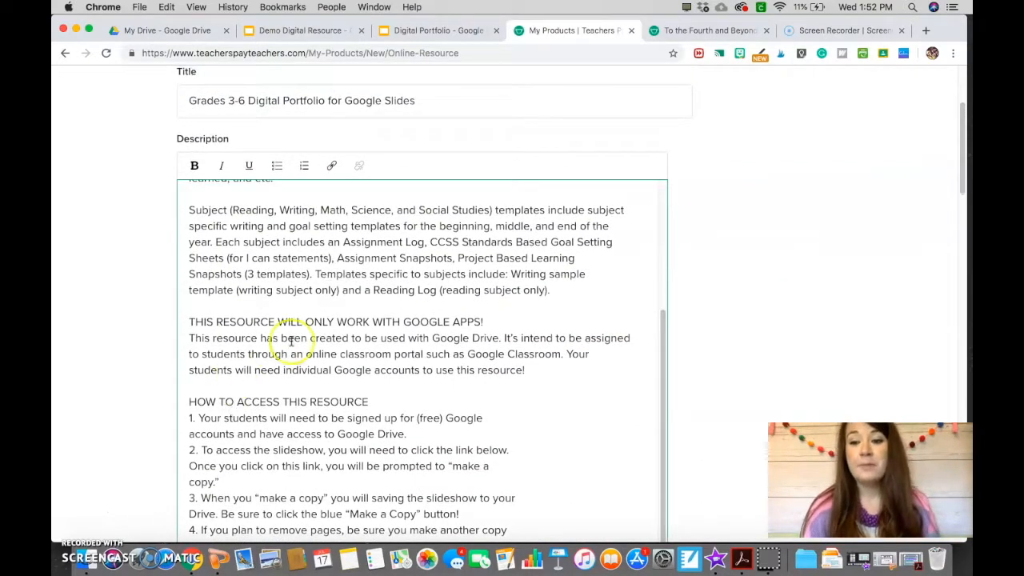
key("super+a")
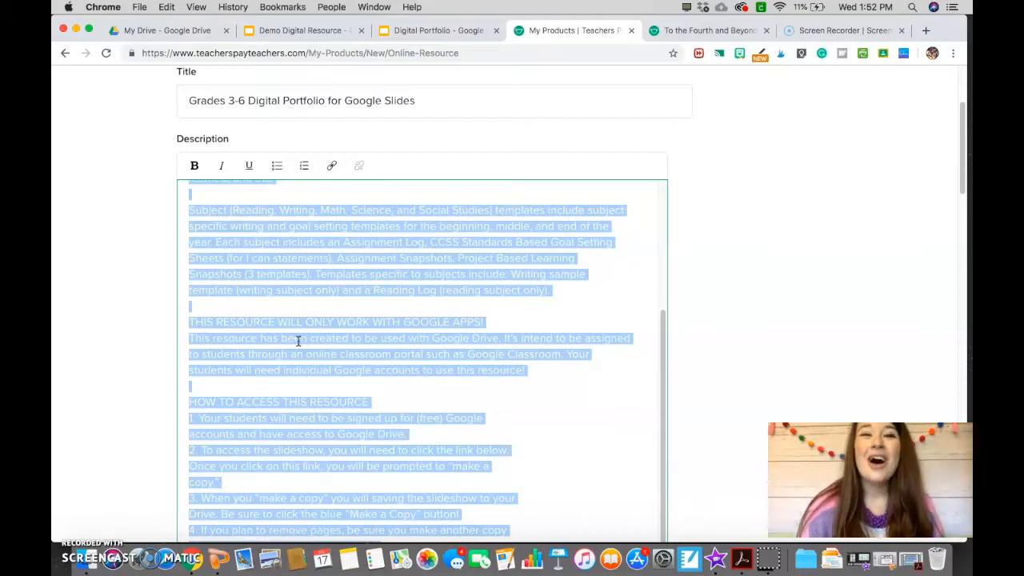
scroll(297, 340, "up", 10)
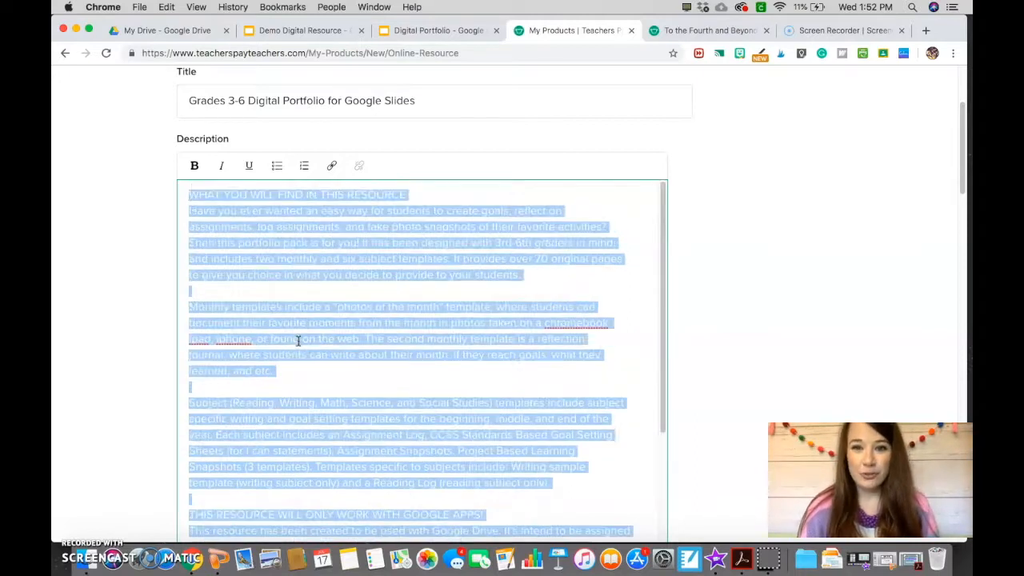
- Go to the store's product listings and start a new product of the Digital Download type
left_click(755, 121)
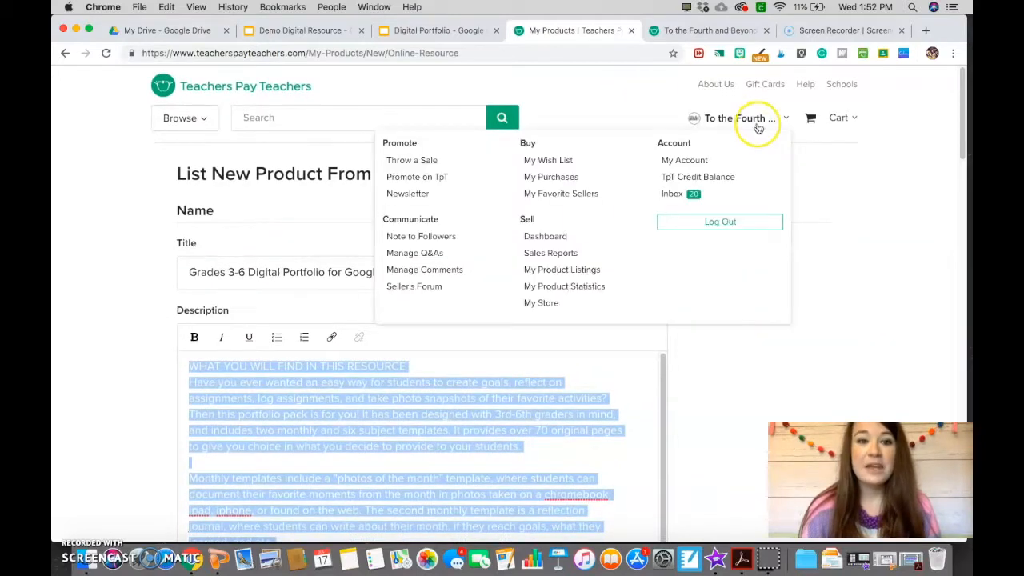
left_click(582, 273)
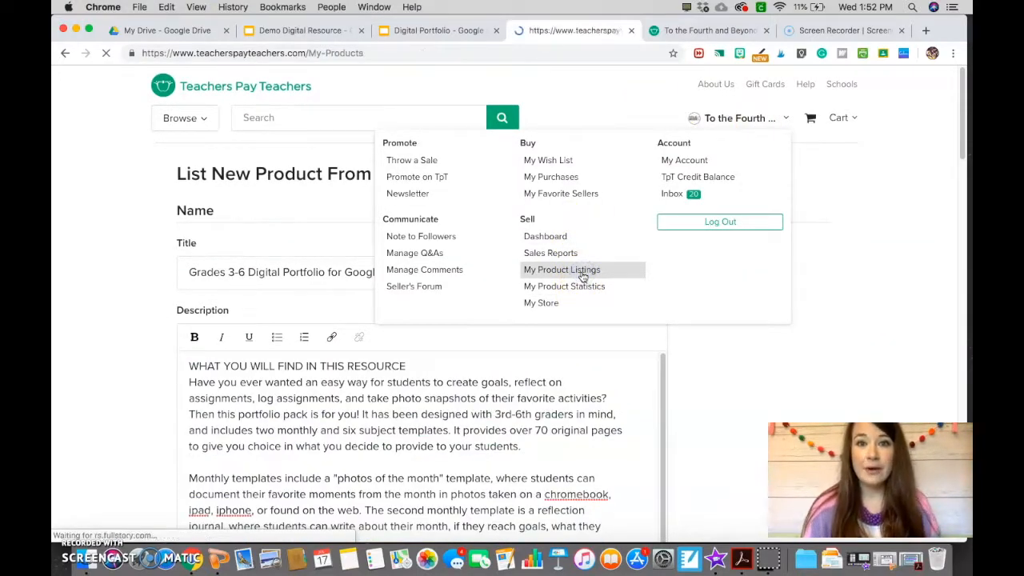
left_click(316, 198)
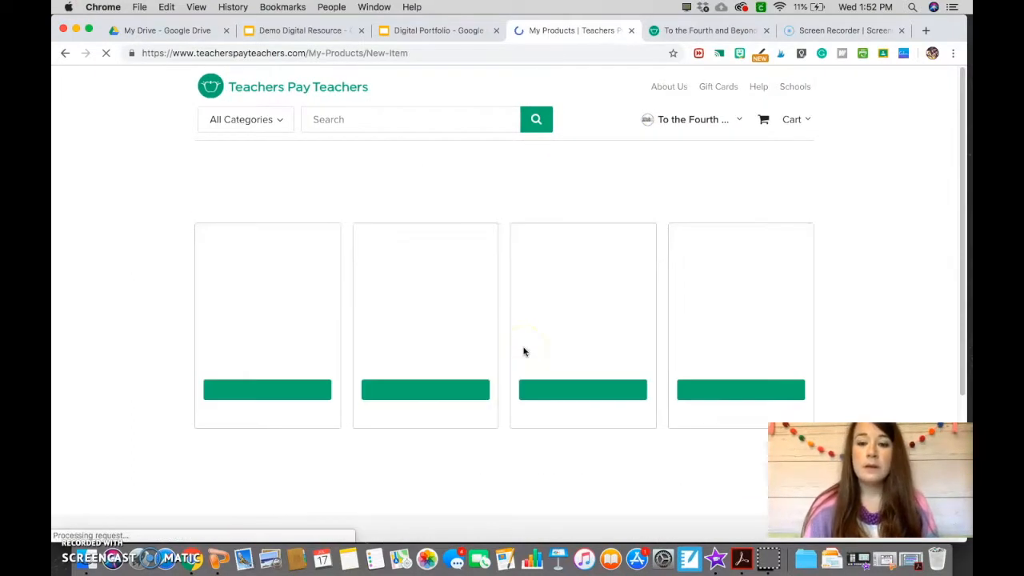
left_click(272, 391)
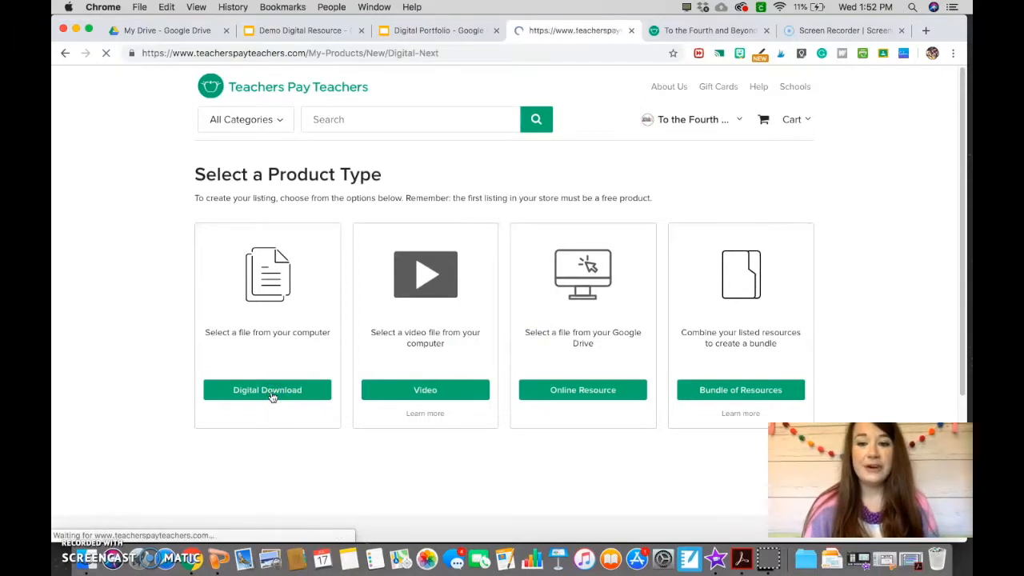
- Switch to Acrobat and review pages 2 to 4 of the digital portfolio PDF, including the resource access page
left_click(741, 559)
left_click(169, 316)
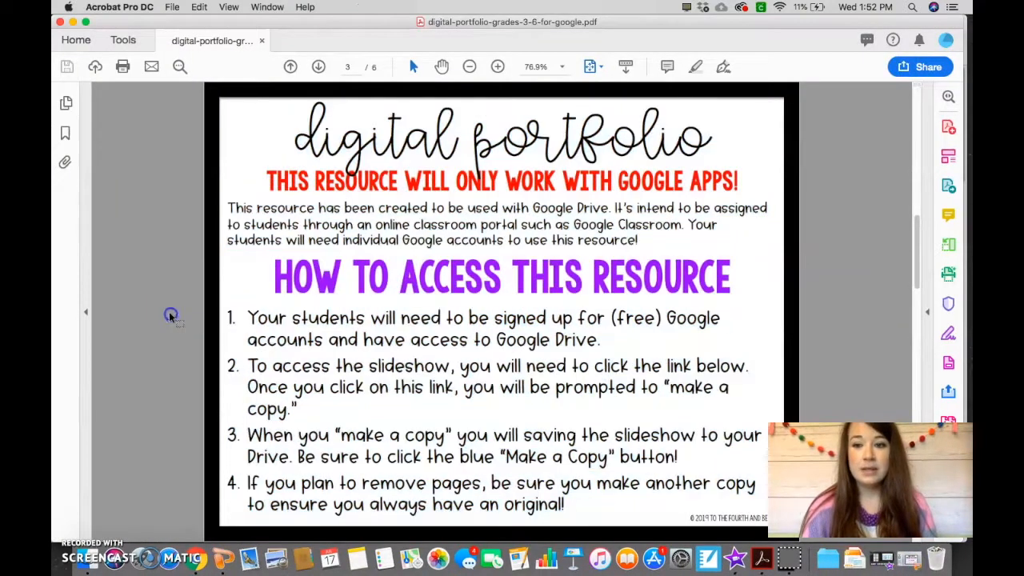
left_click(291, 68)
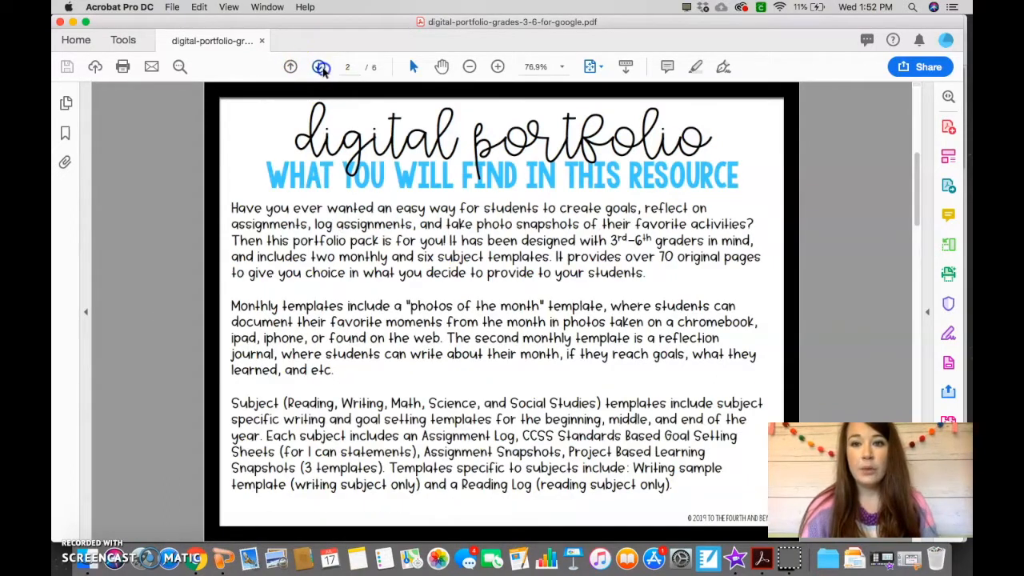
left_click(318, 67)
left_click(318, 67)
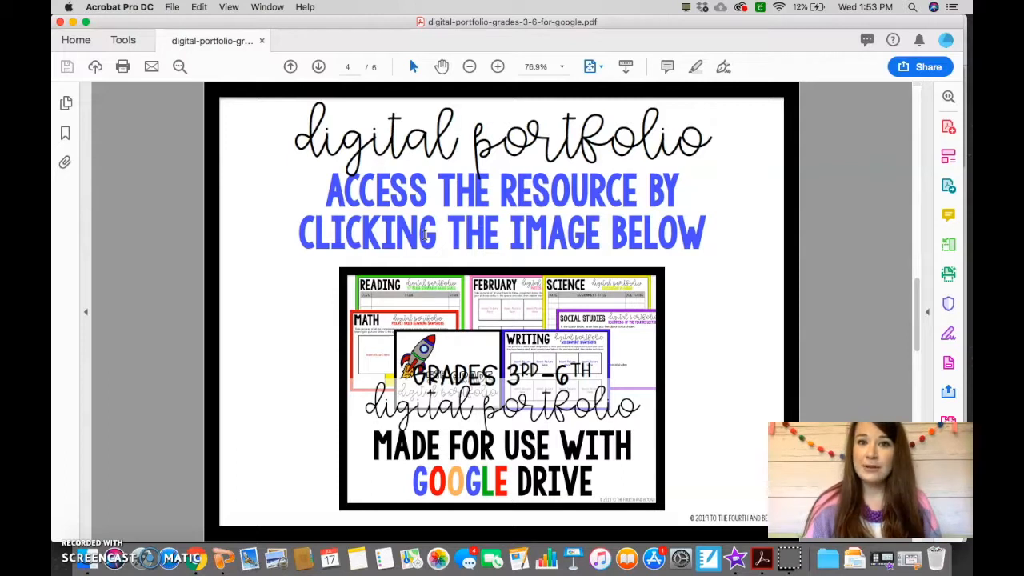
left_click(72, 22)
- Paste the copied portfolio text into the description of the new digital download product
left_click(333, 267)
left_click(309, 379)
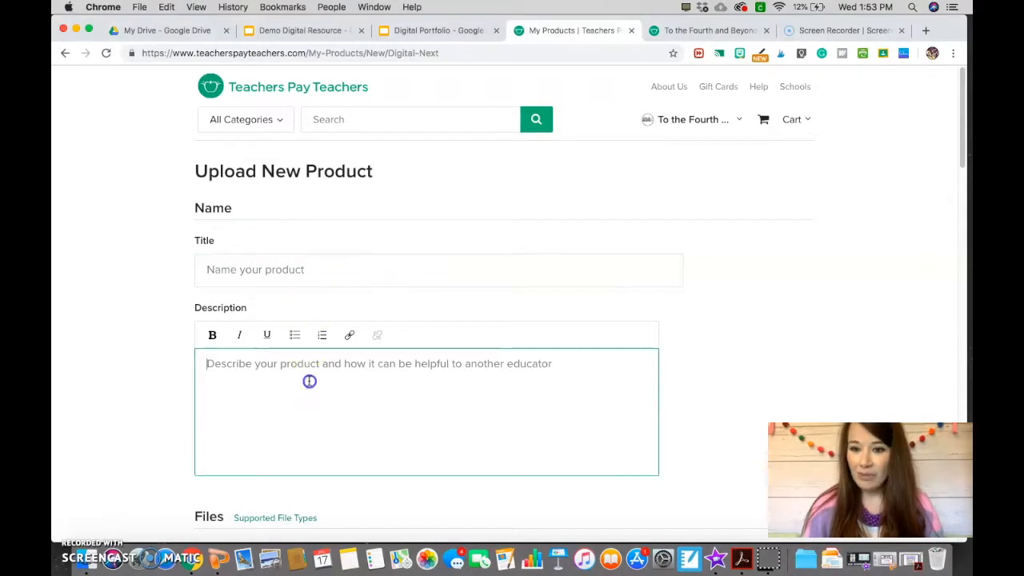
key("super+v")
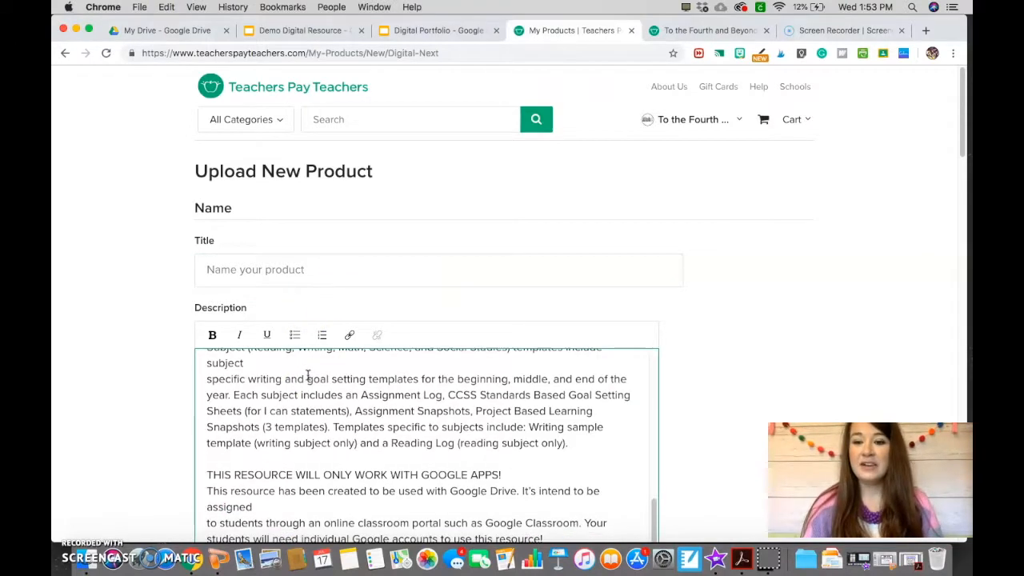
scroll(309, 379, "up", 5)
- Title the new product "Digital Portfolio for Google Slides Grades 3-6"
left_click(307, 264)
type("Gradi")
key("BackSpace")
key("BackSpace")
key("BackSpace")
key("BackSpace")
key("BackSpace")
type("Digital Port")
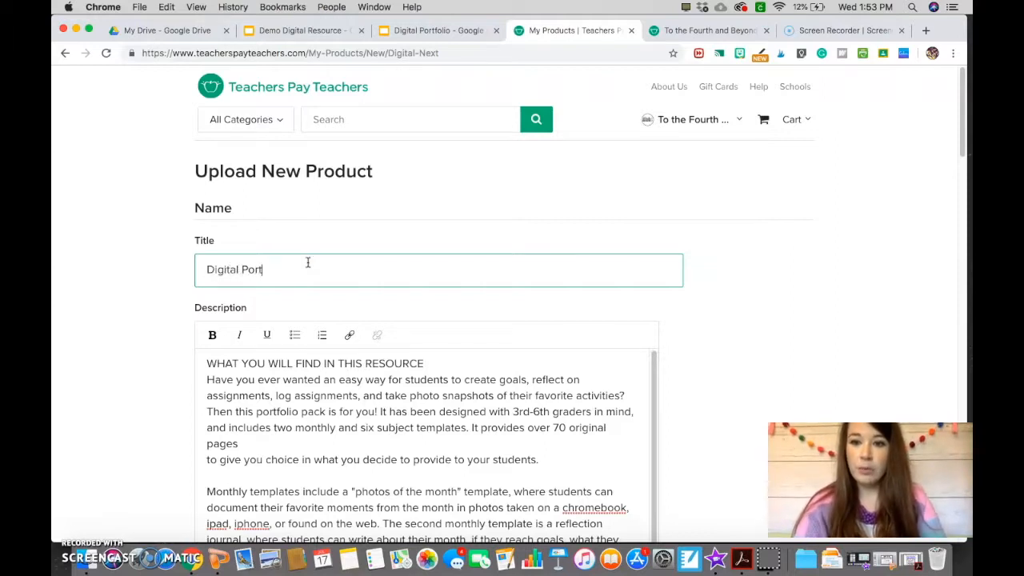
type("folio for G")
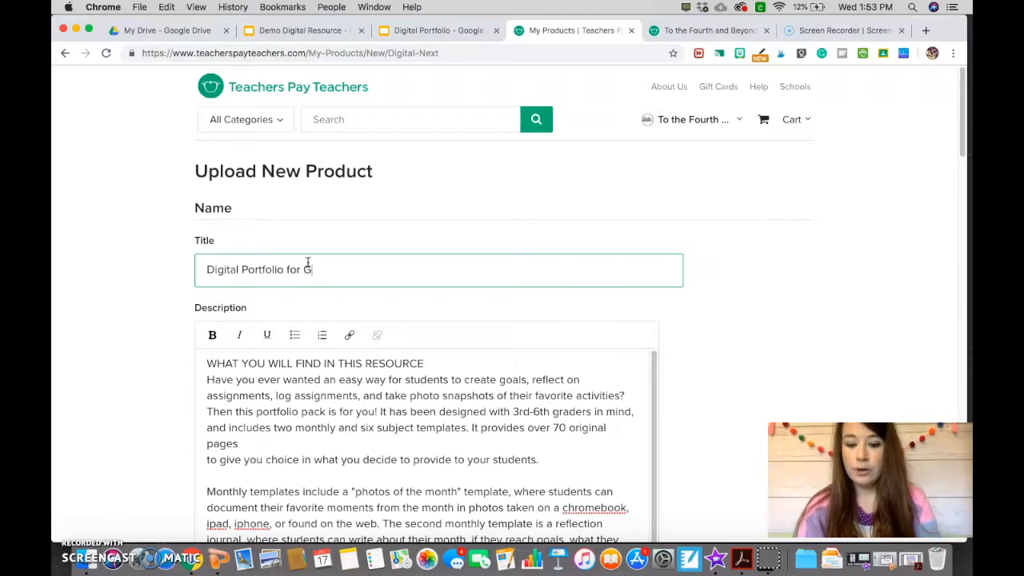
type("oogle Sil")
key("BackSpace")
type("des Gr")
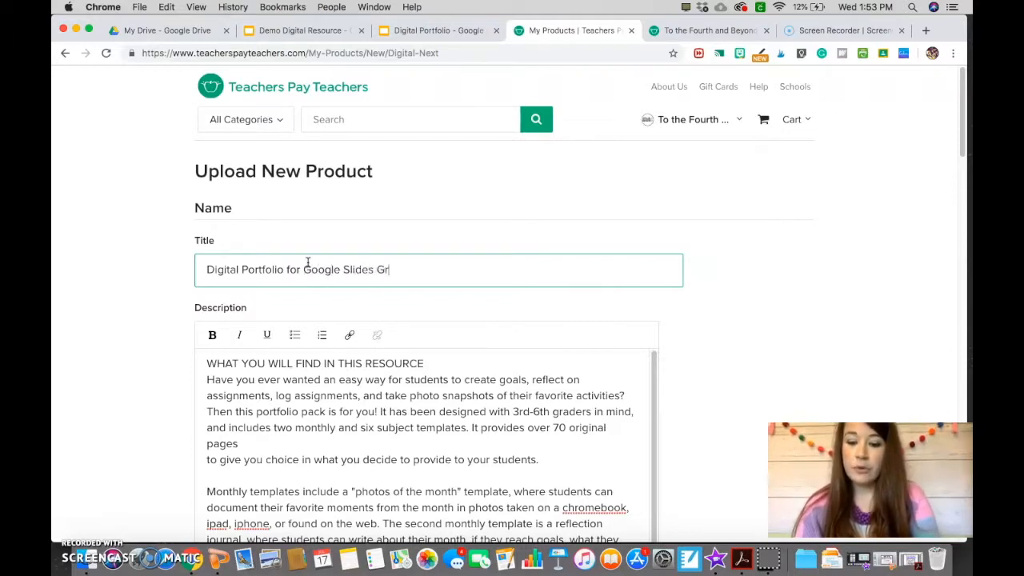
type("ade 3=6")
key("BackSpace")
key("BackSpace")
type("-6")
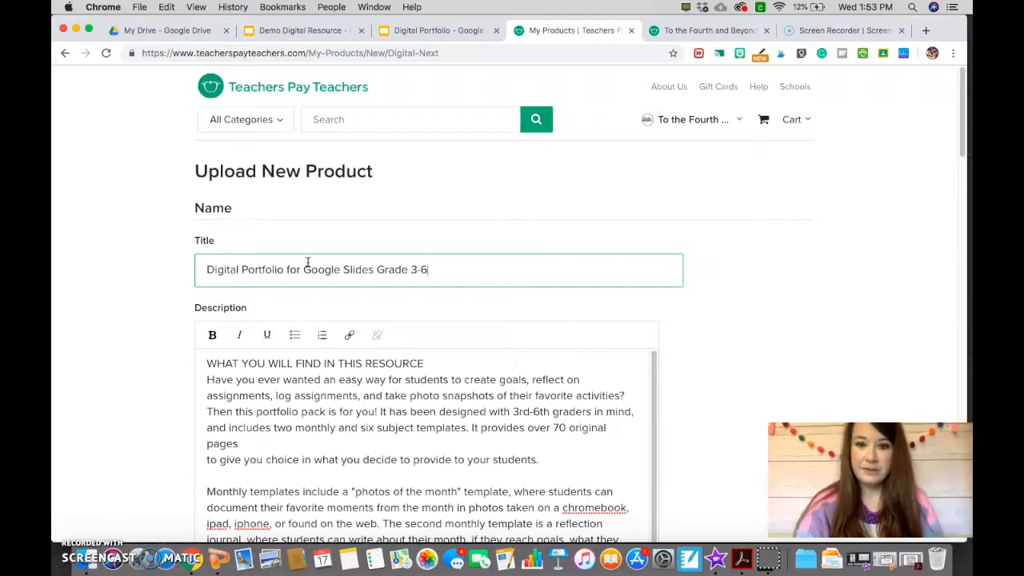
left_click(405, 272)
type("s")
left_click(373, 270)
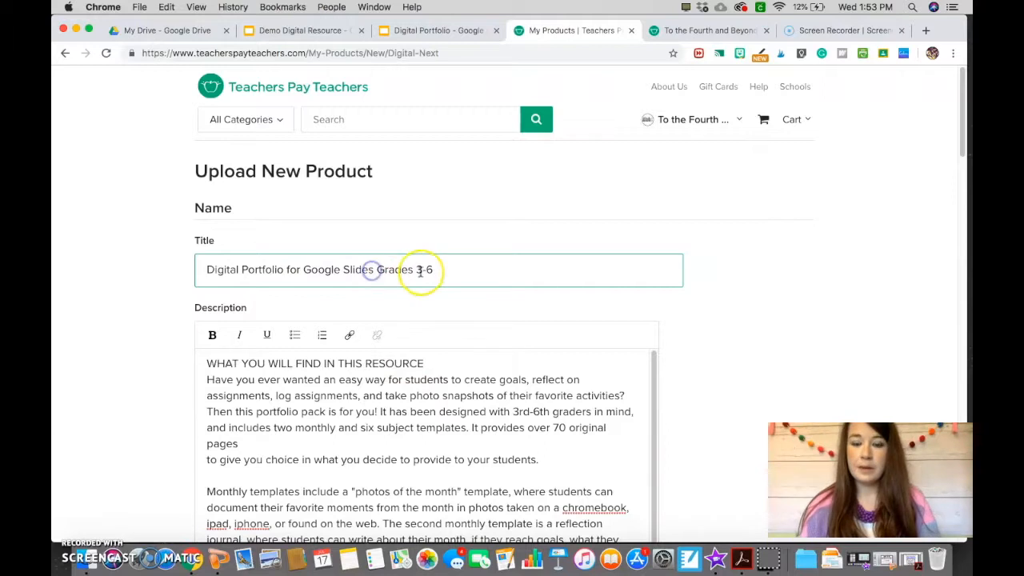
- Upload digital-portfolio-grades-3-6-for-google.pdf from the Desktop as the product file
scroll(407, 449, "down", 10)
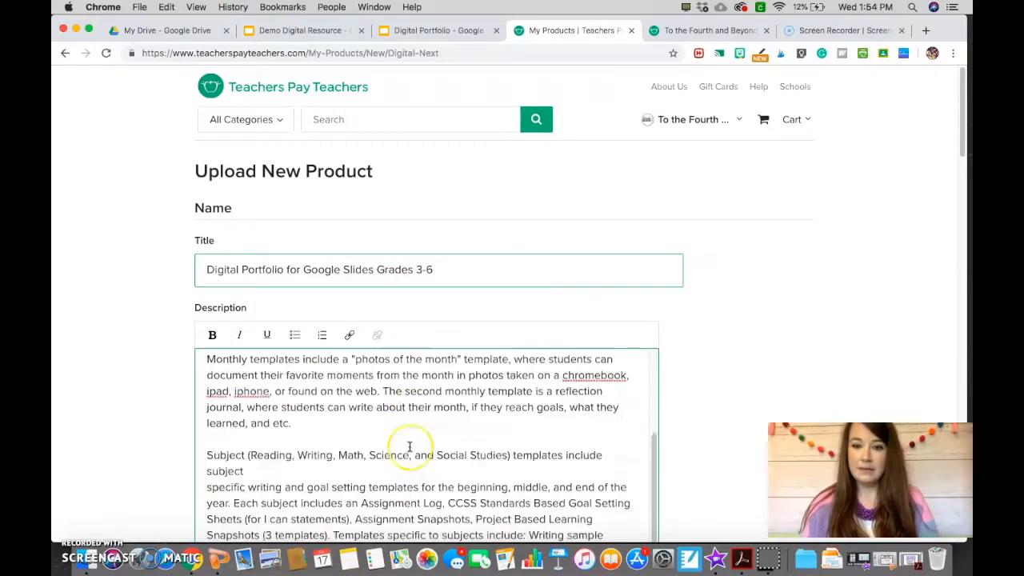
scroll(409, 447, "down", 15)
scroll(409, 446, "up", 3)
left_click(392, 295)
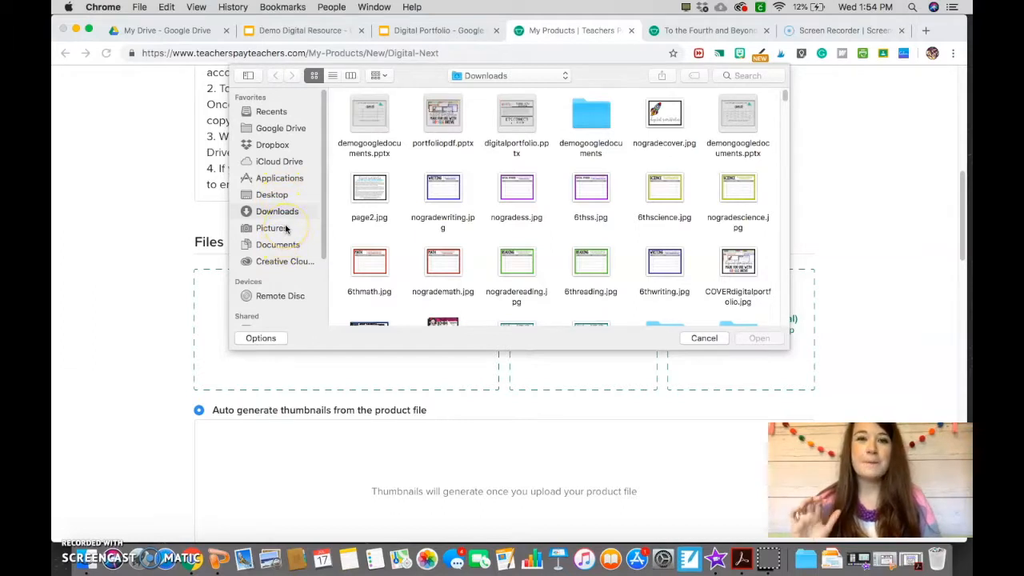
left_click(440, 116)
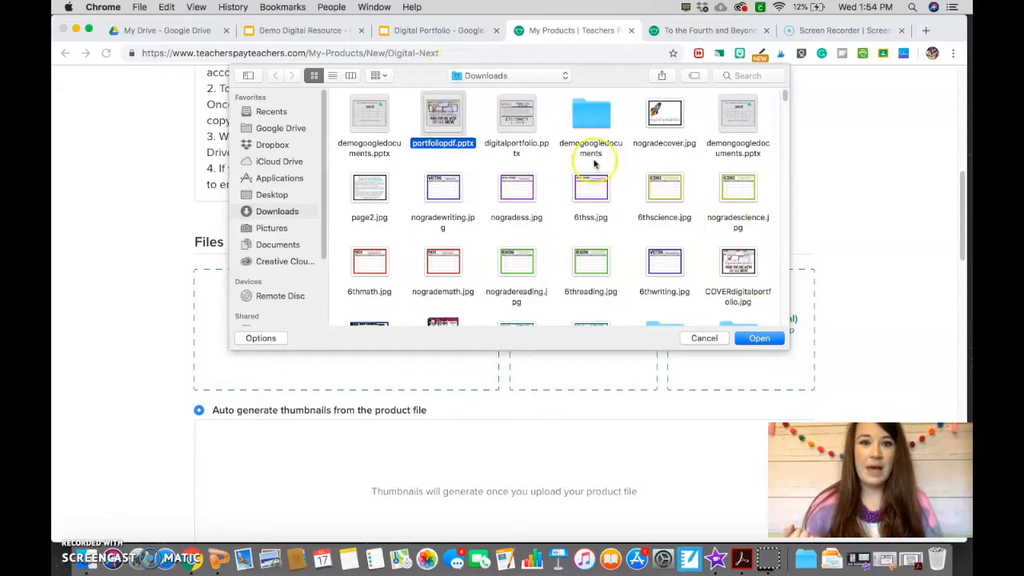
left_click(280, 195)
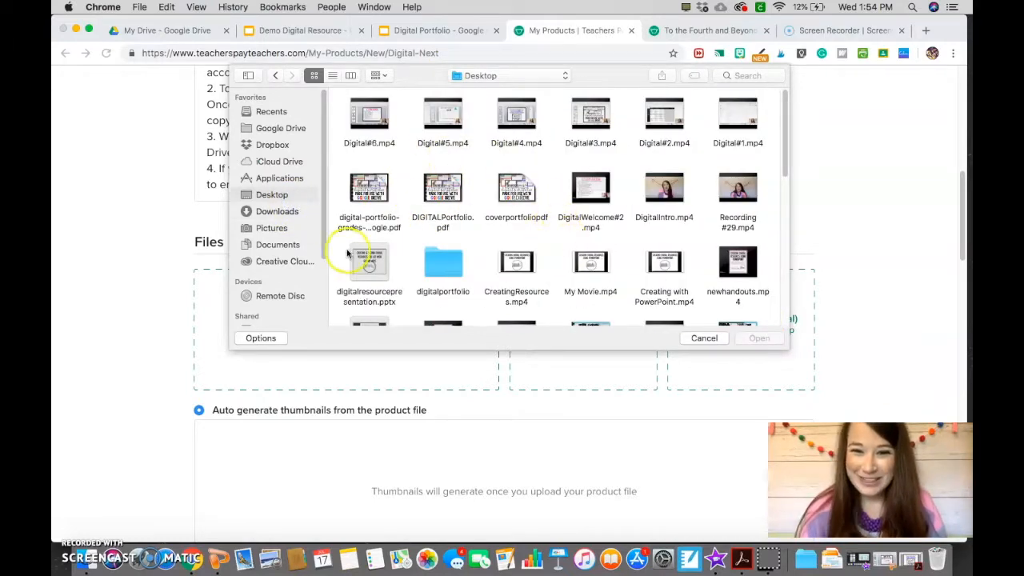
left_click(369, 191)
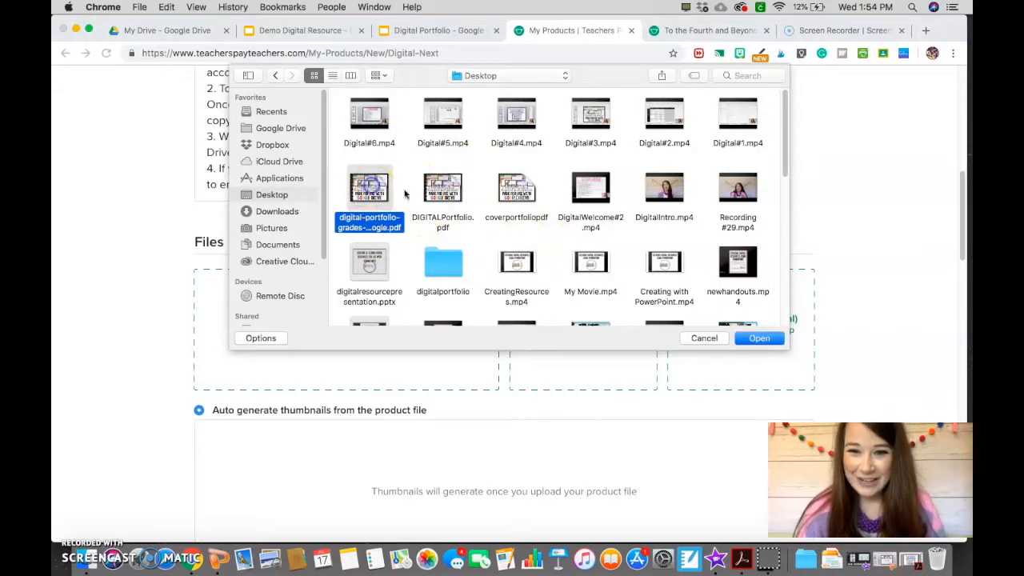
left_click(759, 337)
scroll(623, 335, "down", 3)
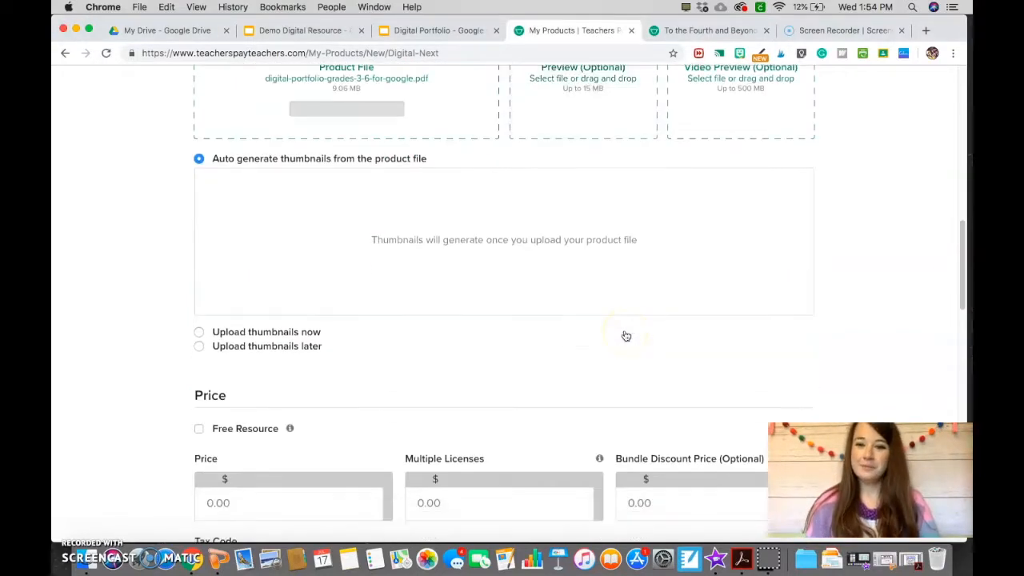
scroll(623, 336, "up", 2)
- Set the price to $4.00 and the tax code to "Other Digital Goods - No Physical Media"
scroll(626, 336, "down", 5)
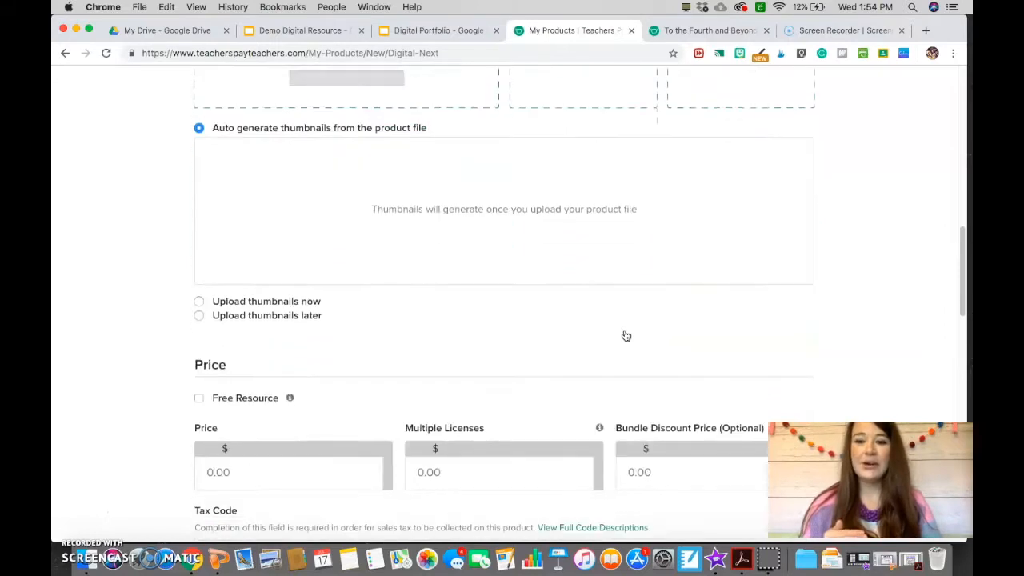
left_click(306, 283)
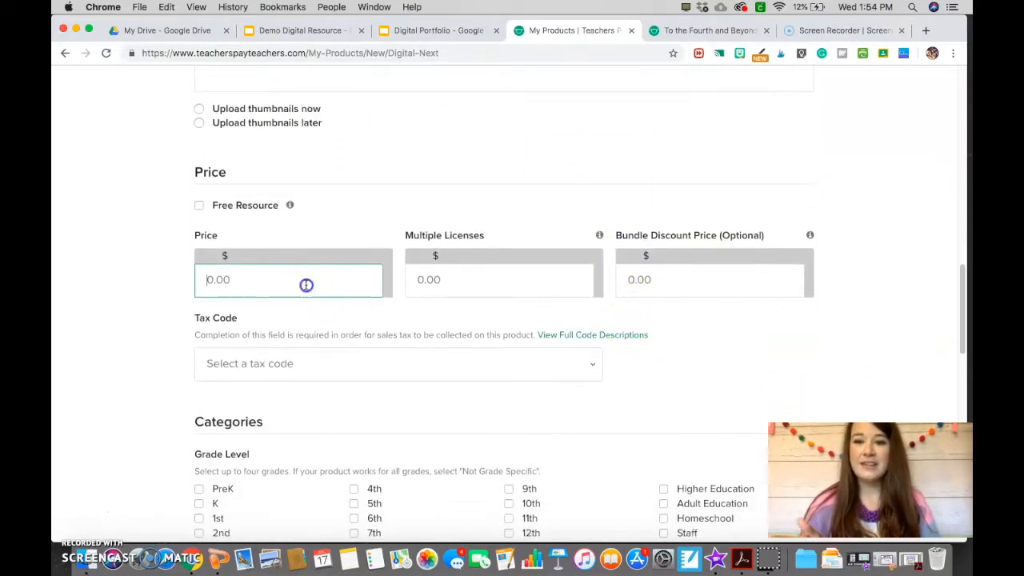
type("4.00")
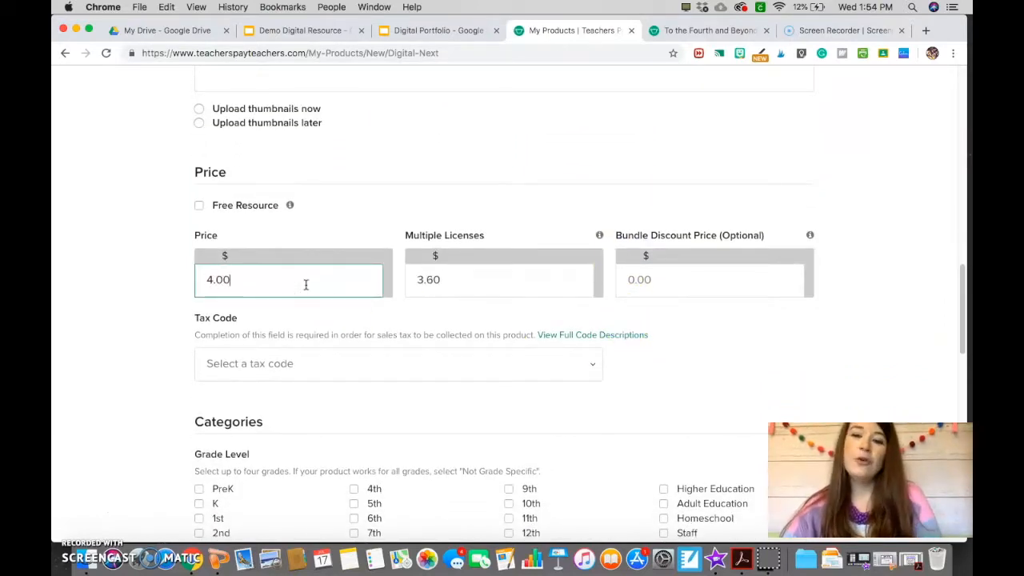
key("Tab")
scroll(416, 327, "down", 2)
scroll(416, 327, "down", 1)
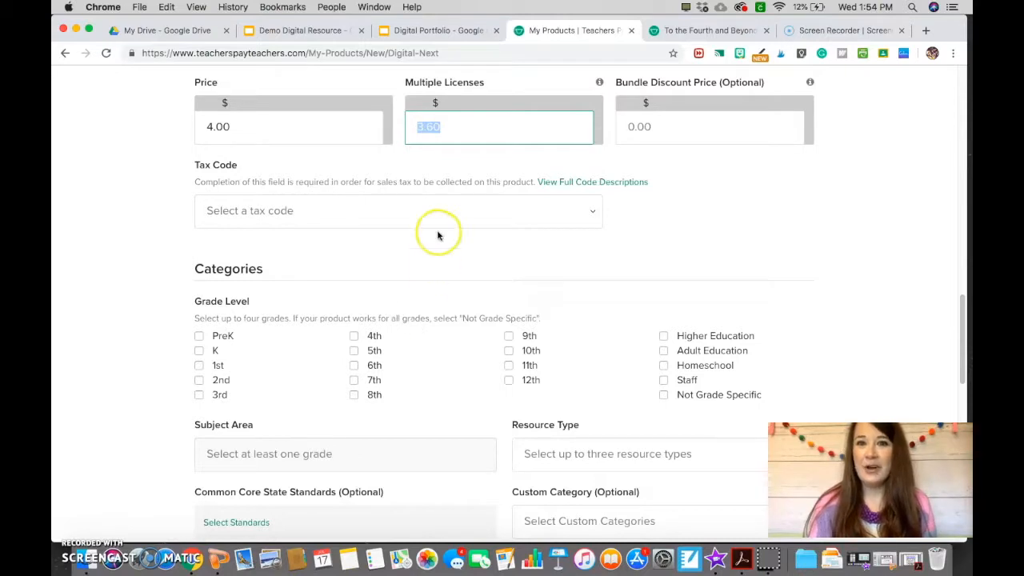
left_click(453, 211)
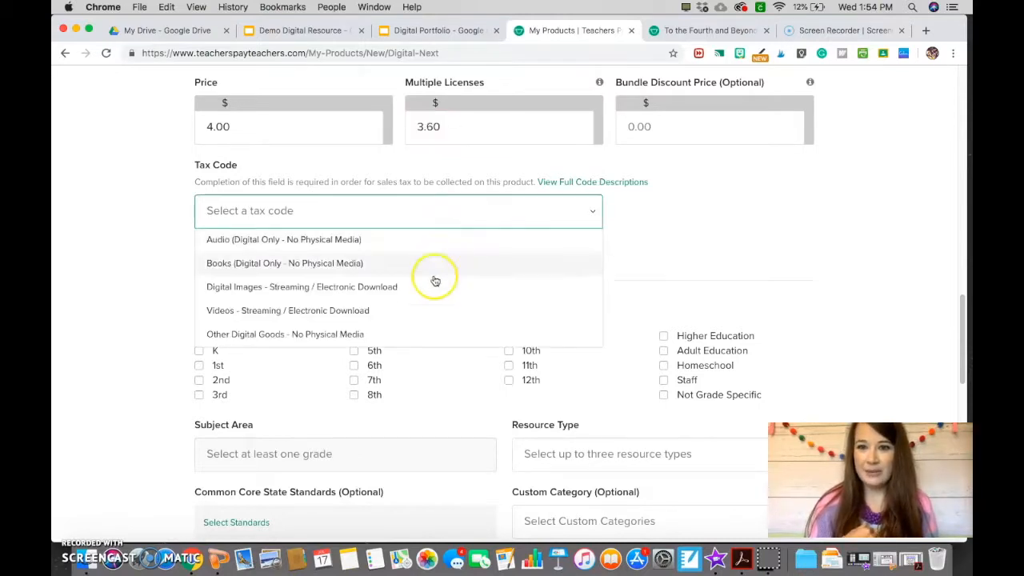
left_click(417, 344)
- Assign the product to 3rd, 4th, 5th and 6th grade
scroll(456, 269, "down", 3)
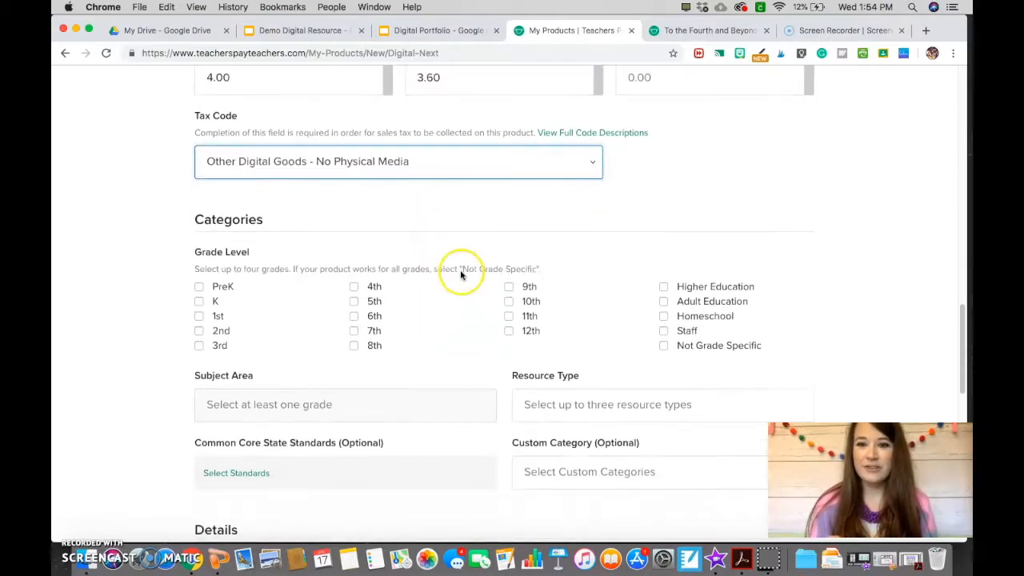
left_click(198, 295)
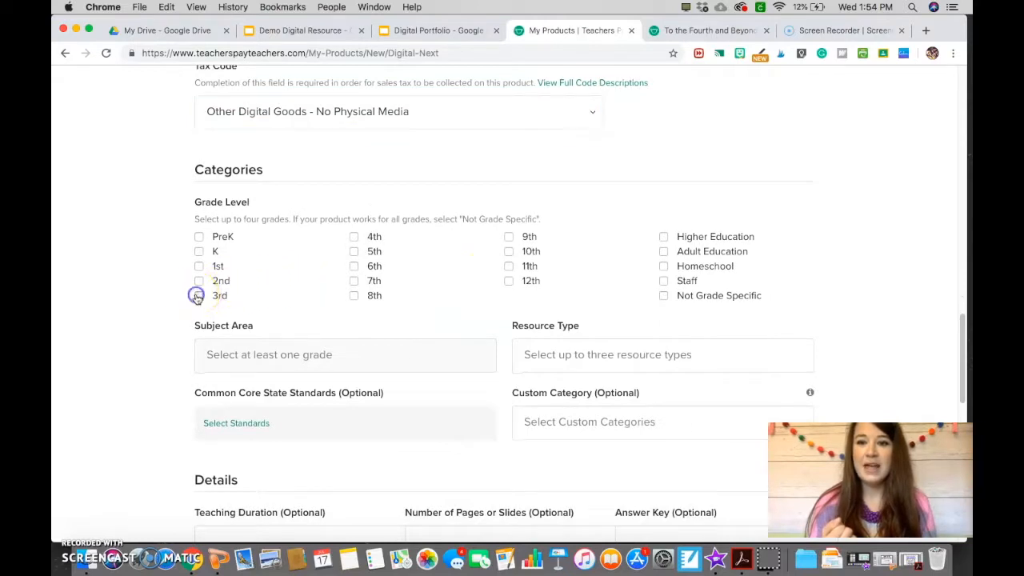
left_click(353, 237)
left_click(353, 251)
left_click(353, 265)
- Look through the subject area options and review the remaining details and copyright sections of the form
scroll(382, 320, "down", 3)
left_click(361, 231)
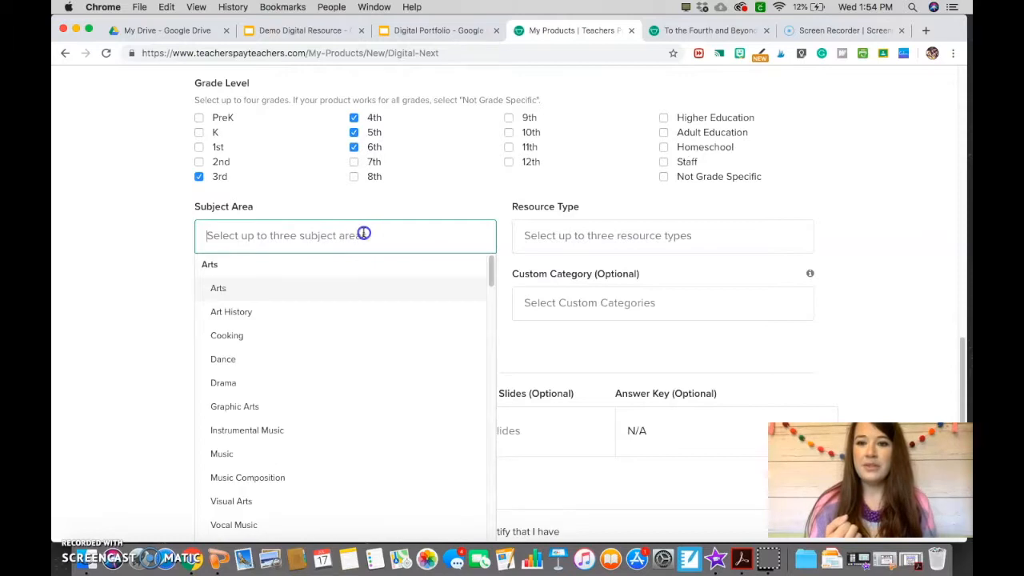
scroll(339, 336, "down", 3)
scroll(338, 338, "down", 1)
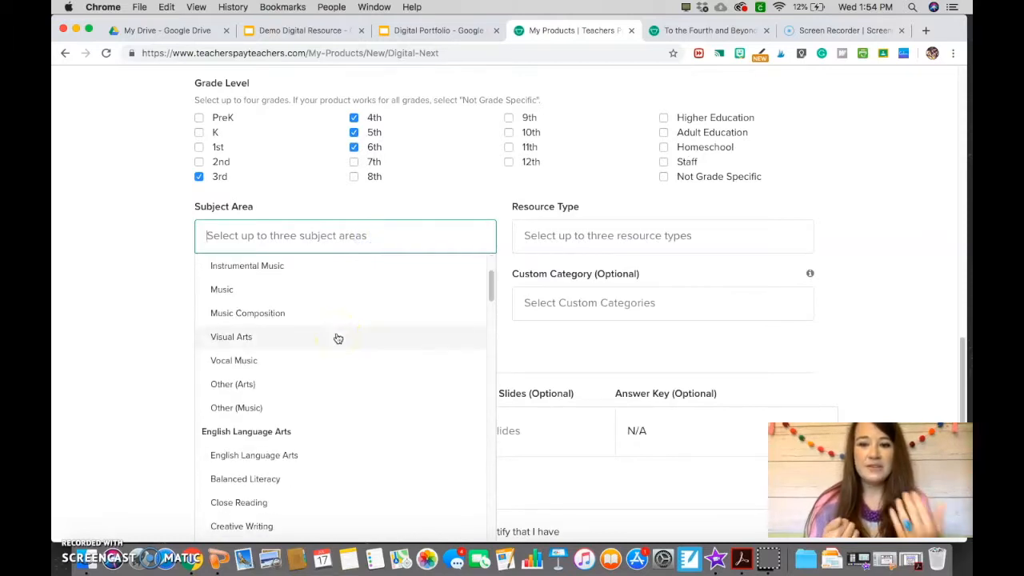
left_click(155, 365)
scroll(155, 368, "down", 5)
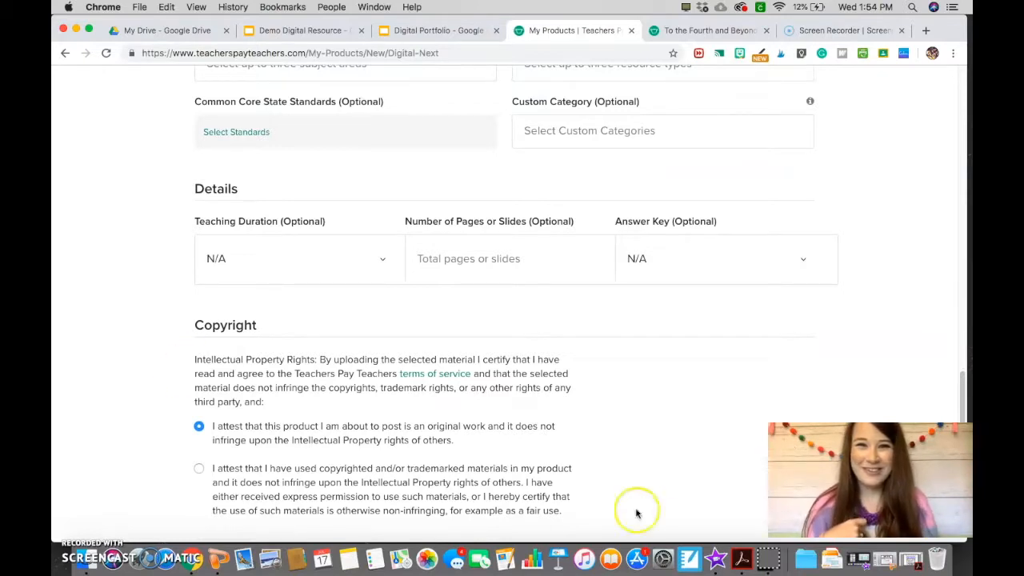
left_click(80, 520)
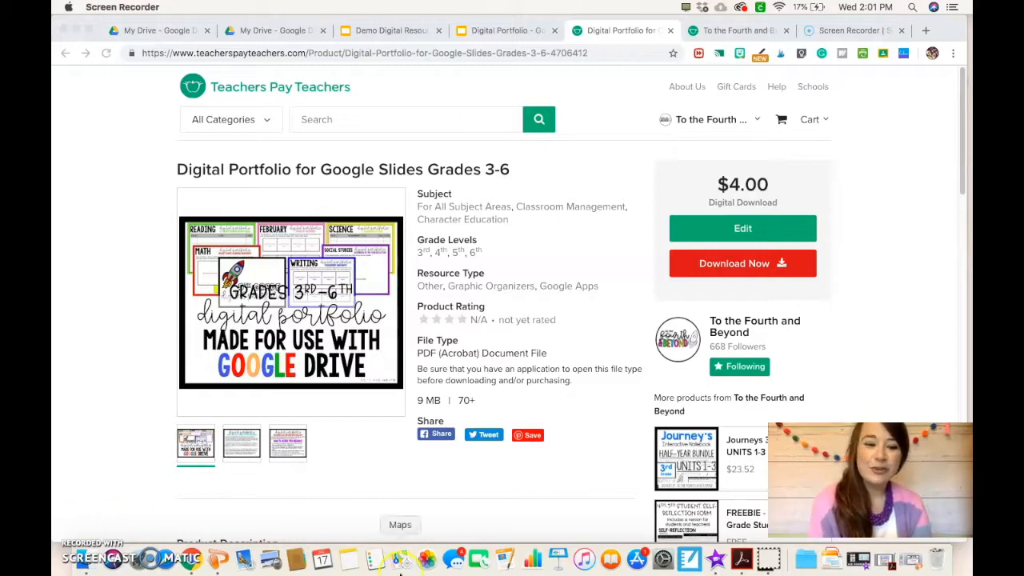
- Switch to PowerPoint, play the digital resource presentation from its title slide past the favorite clipart creators slide, and exit the show
left_click(906, 565)
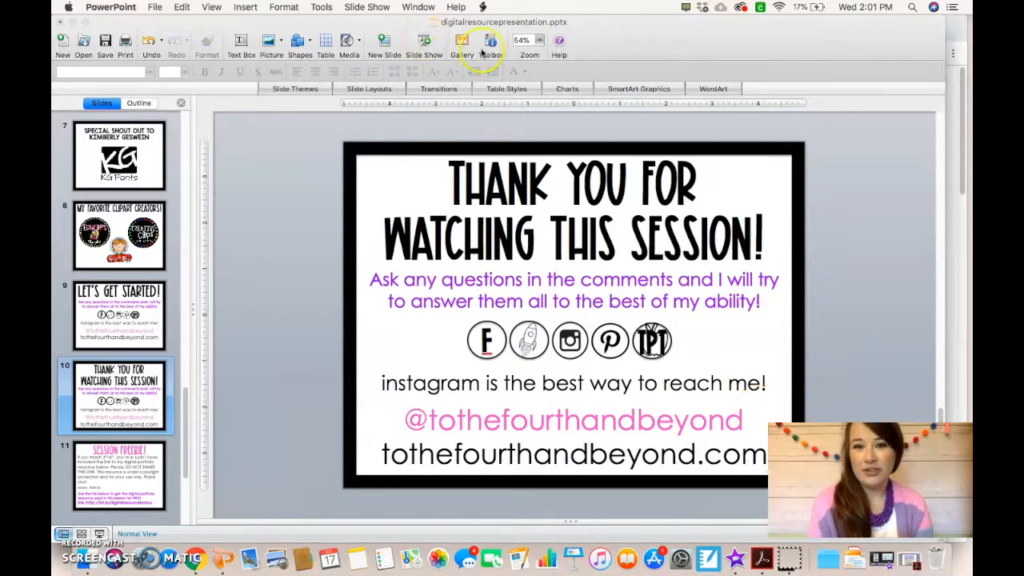
left_click(422, 43)
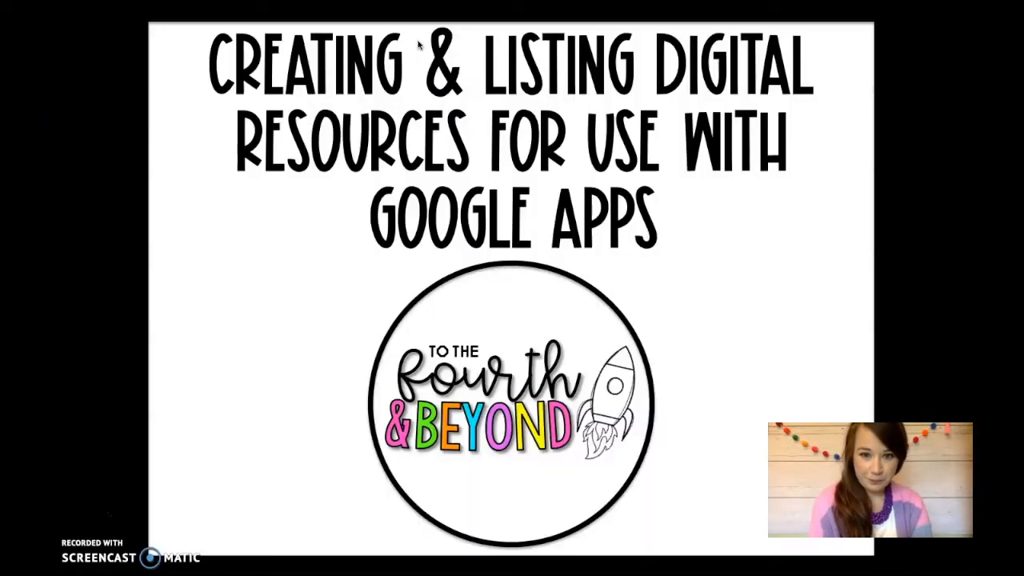
key("Right")
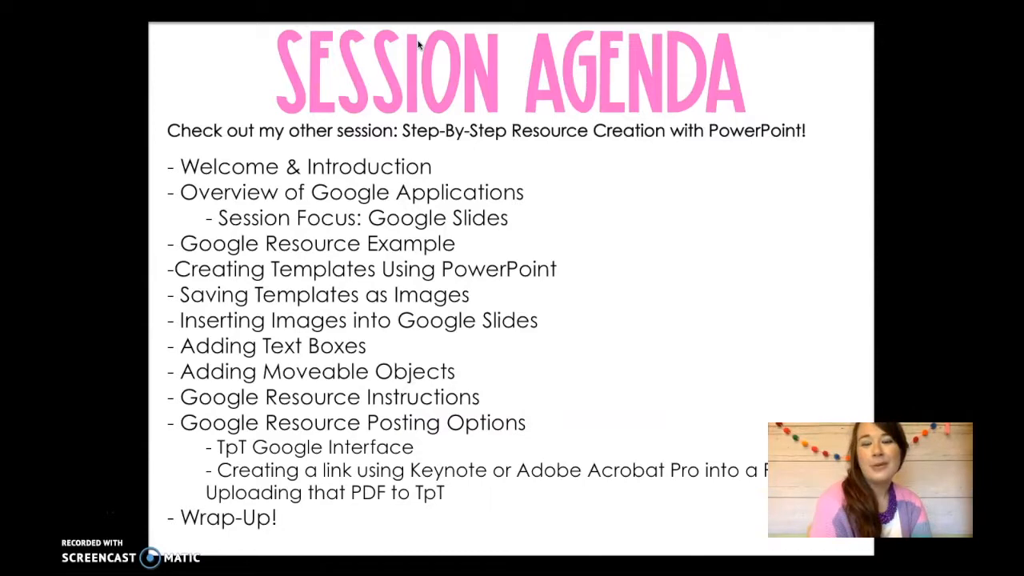
key("Right")
key("Right")
key("Right")
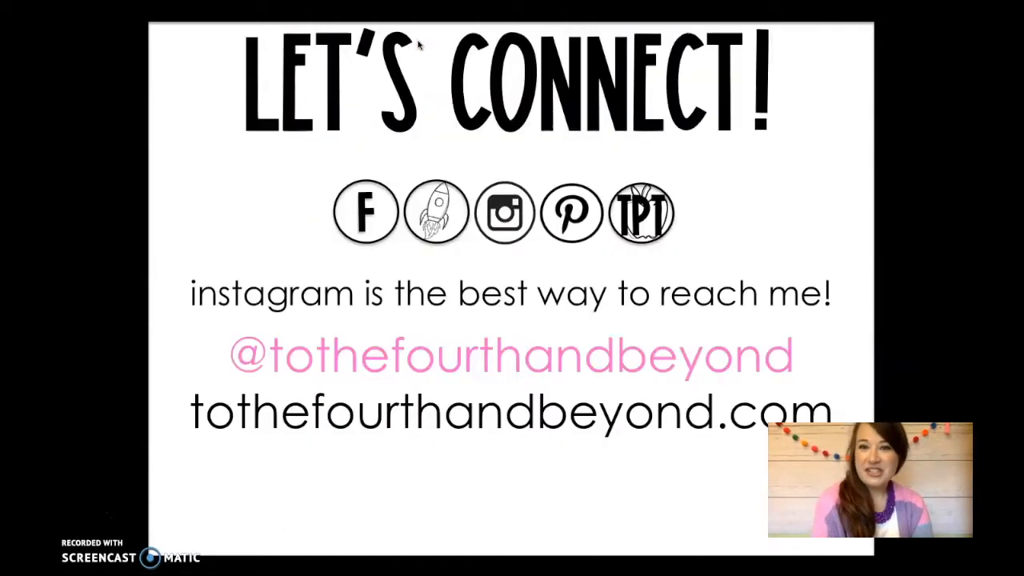
key("Right")
key("Right")
key("Right")
key("Right")
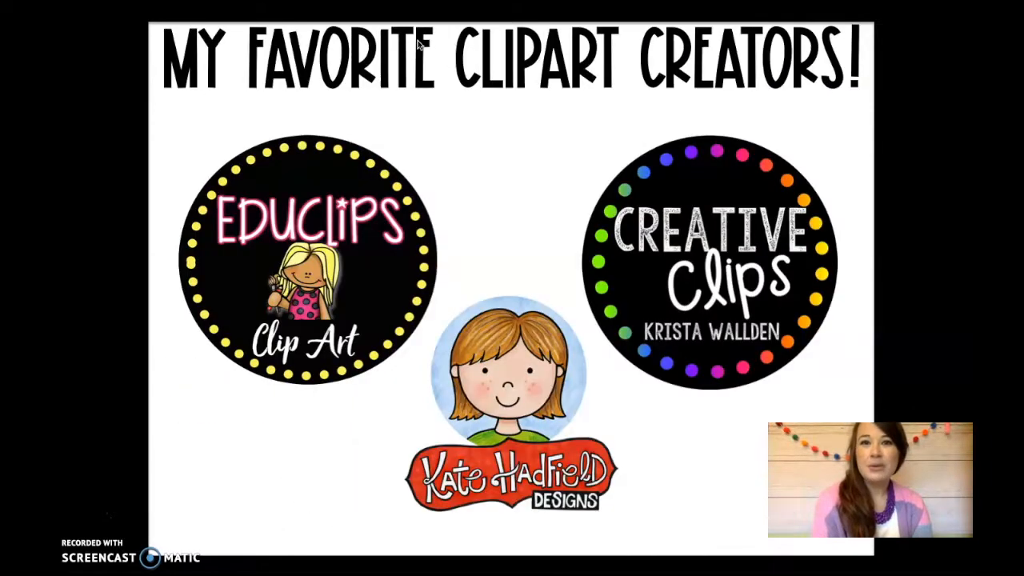
key("Right")
key("Escape")
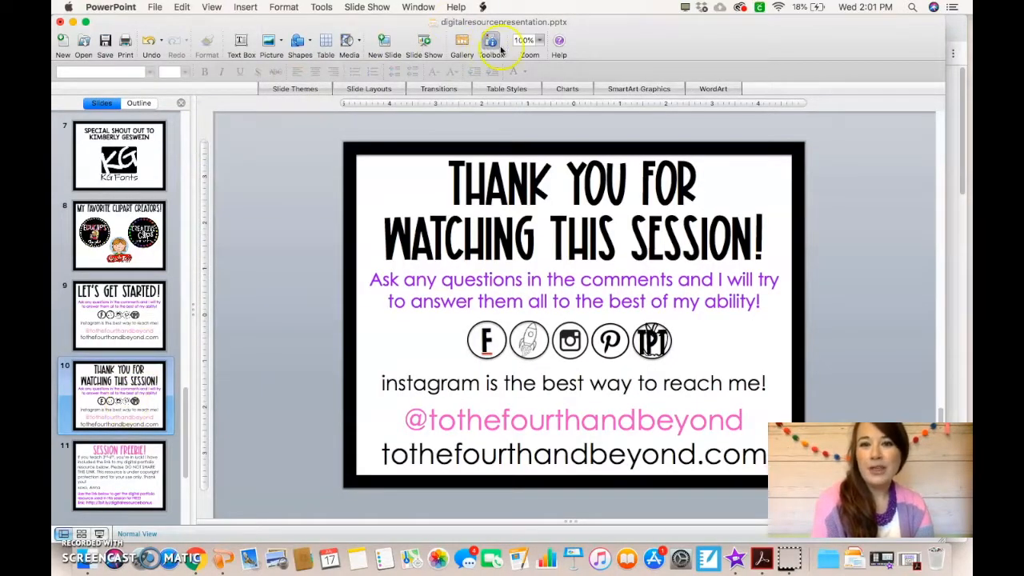
- Restart the slide show from the title slide and advance to the Session Agenda slide
left_click(427, 47)
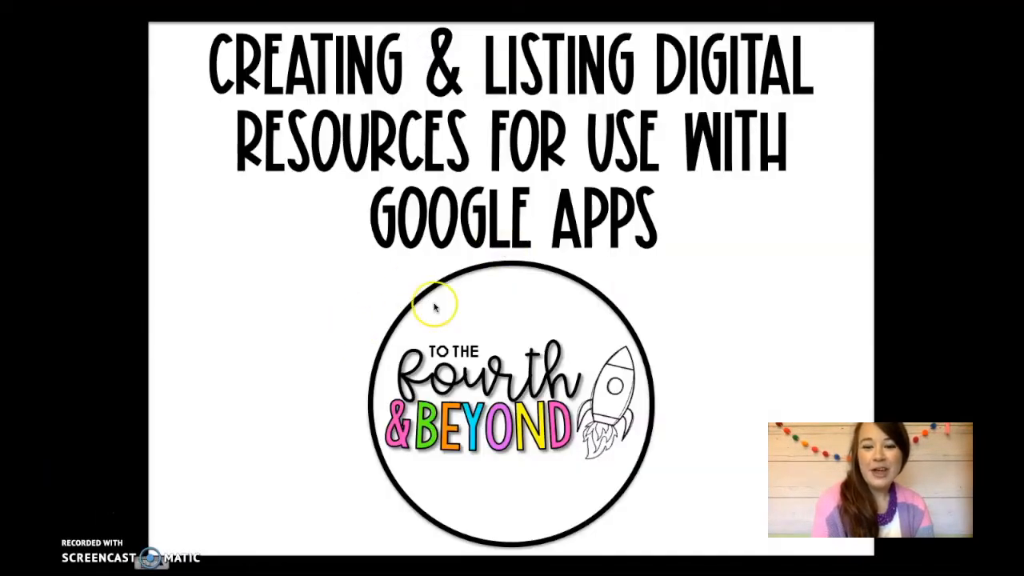
left_click(434, 306)
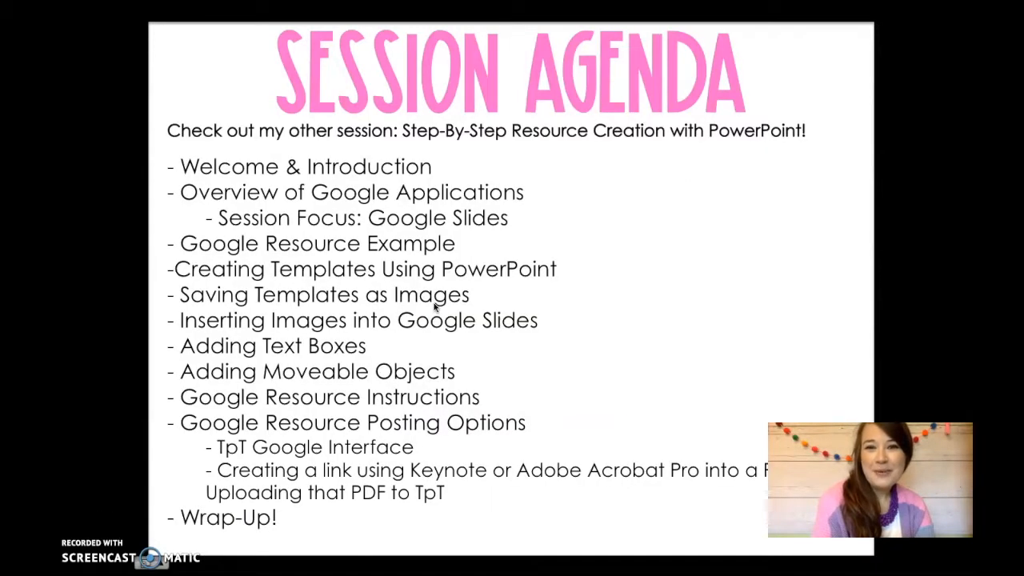